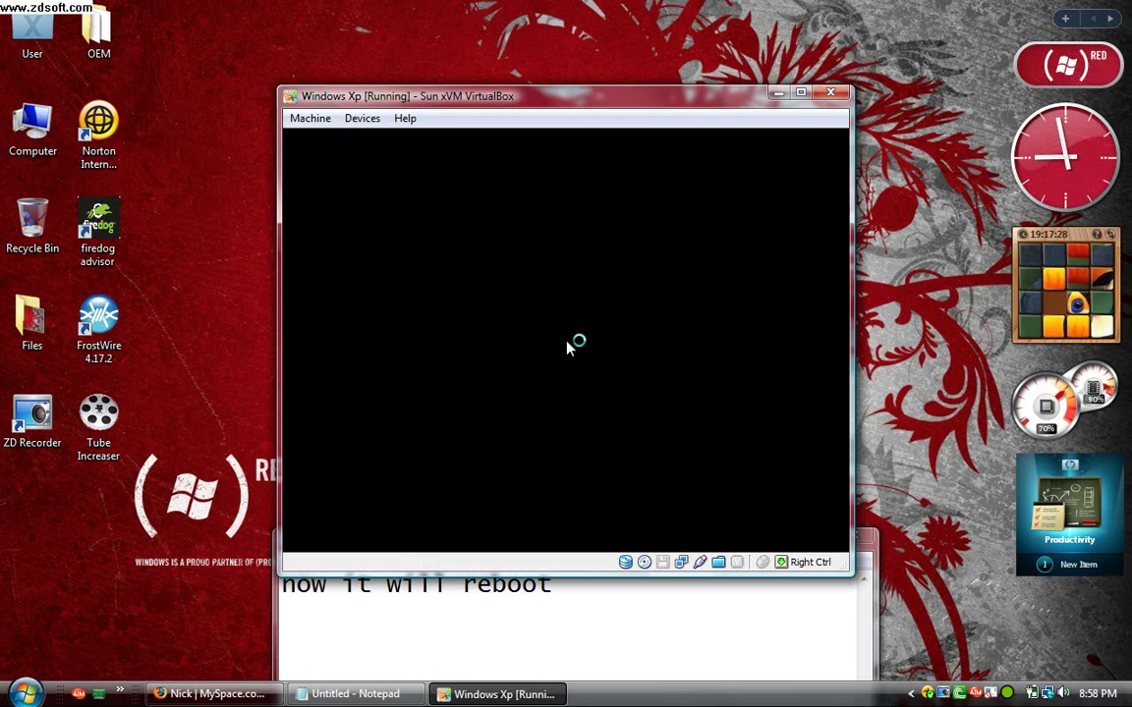
Accept and confirm the virtual machine's automatic screen resolution adjustment, and move its window higher on the desktop.
key(alt+Tab)
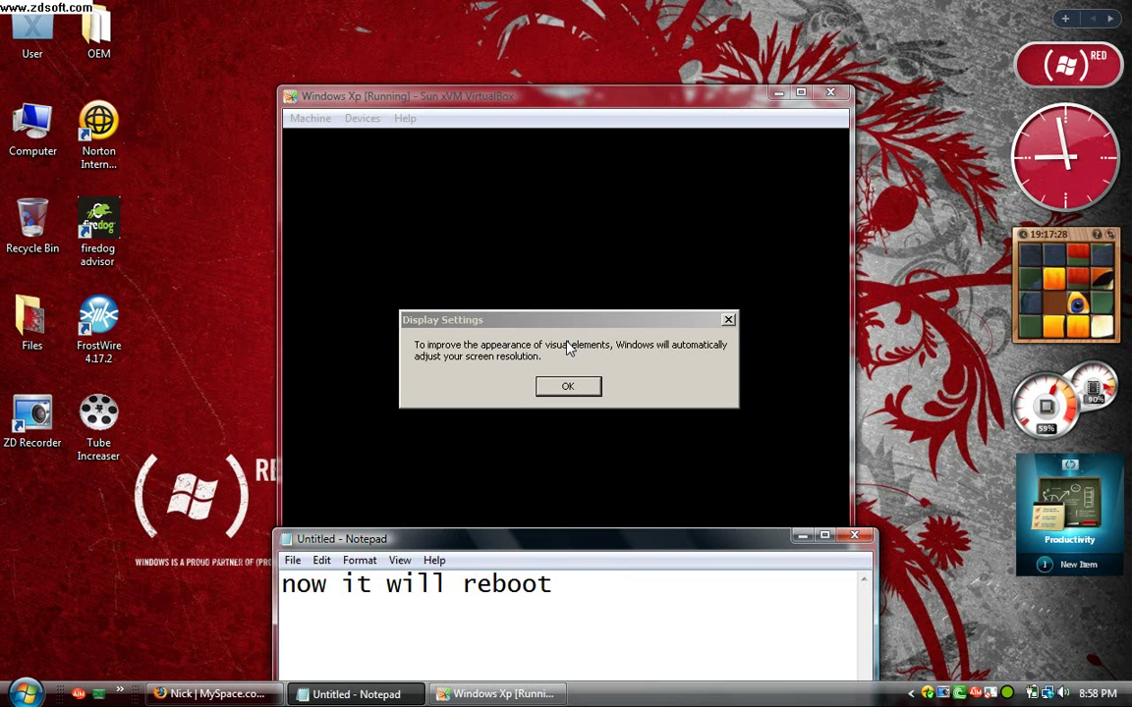
click(568, 349)
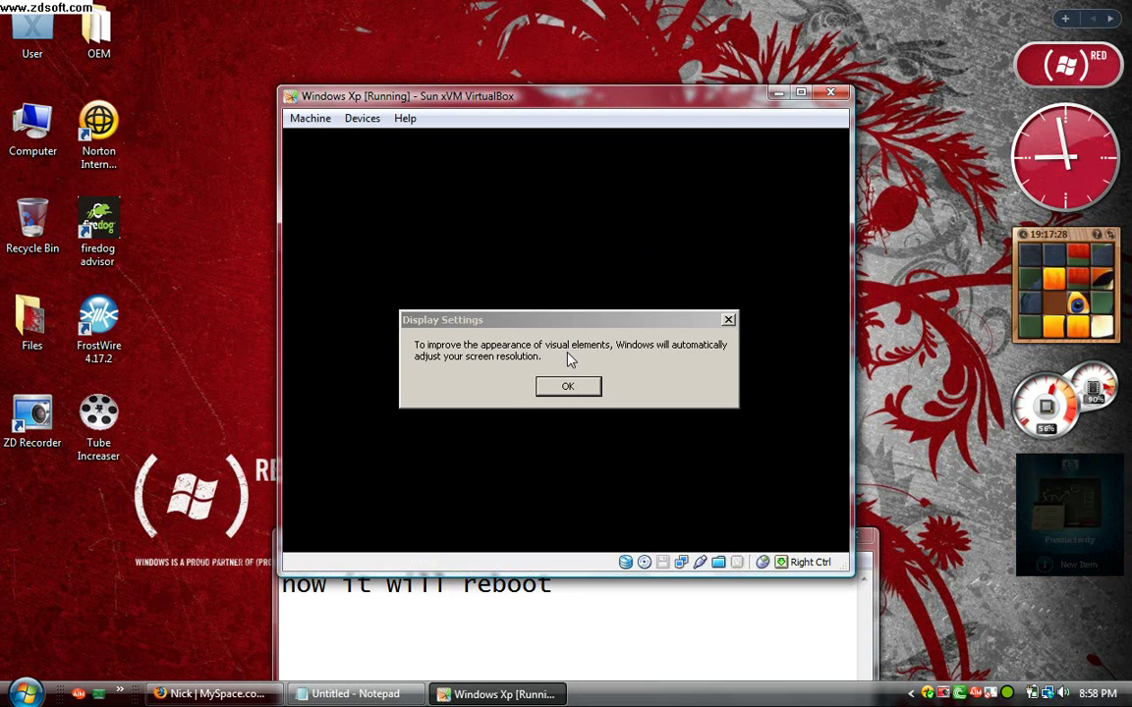
click(560, 386)
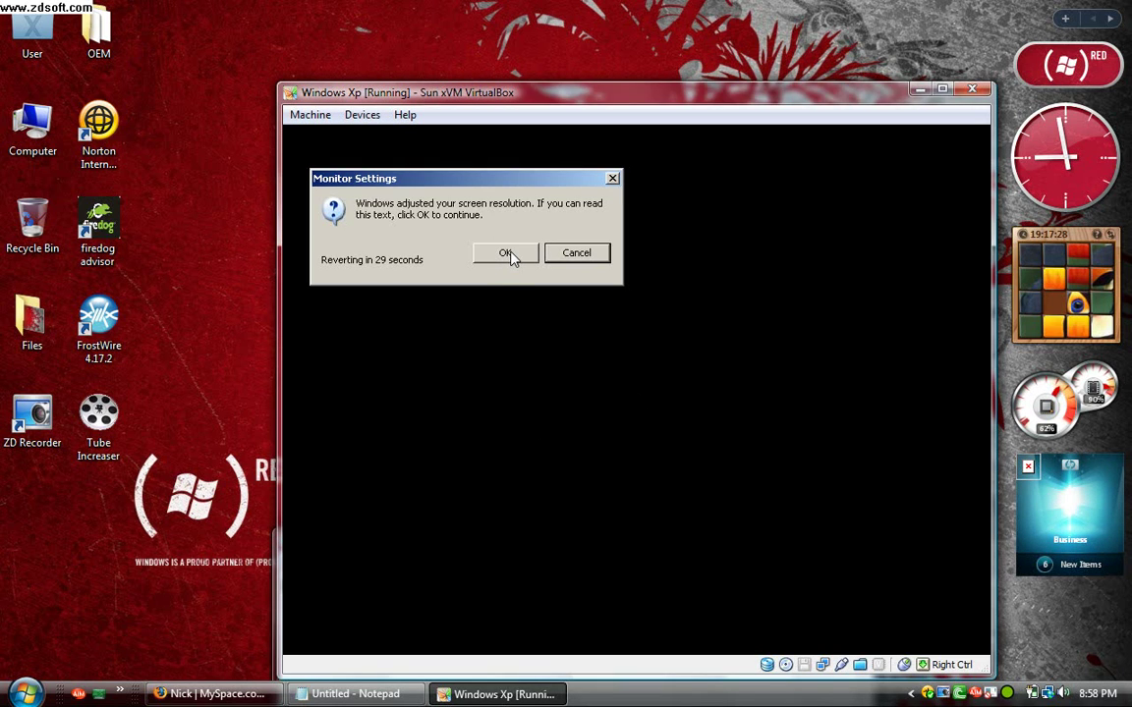
click(507, 253)
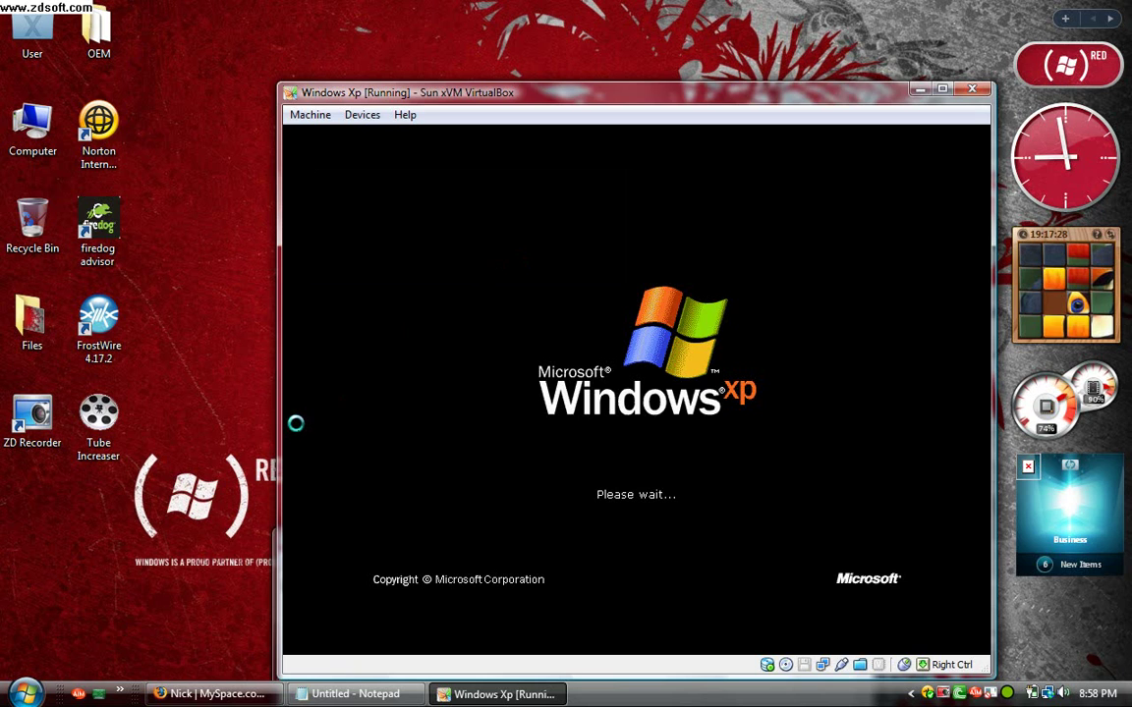
drag(296, 423, 233, 328)
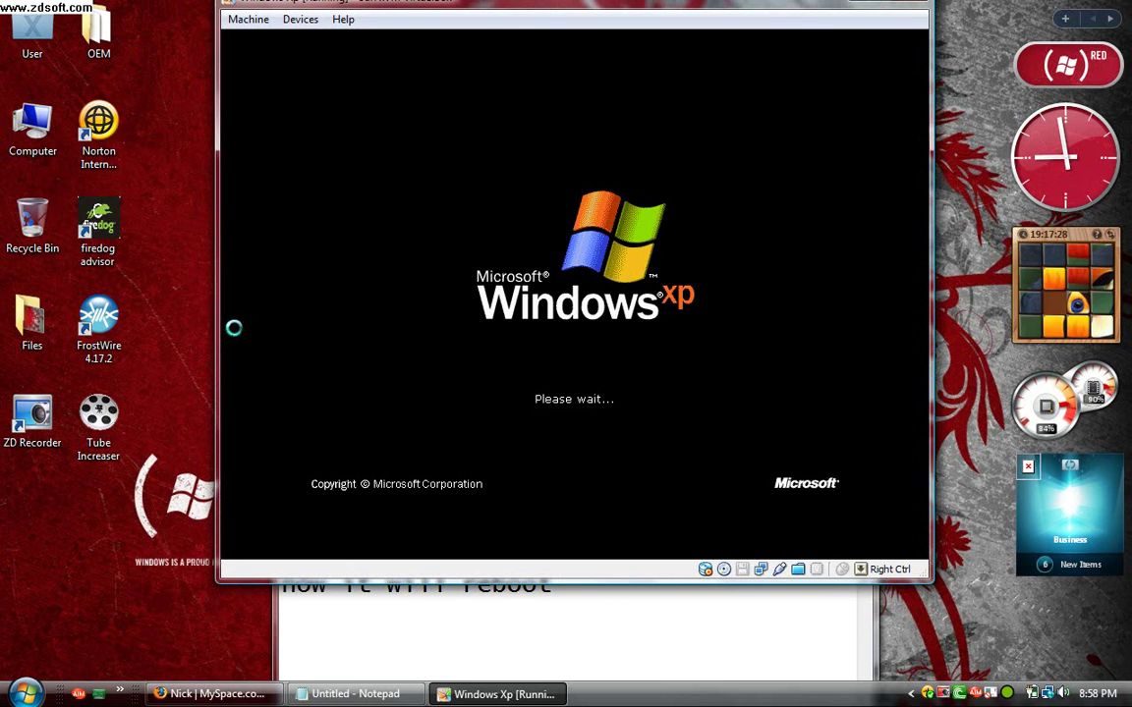
Switch to Notepad and replace the existing note with "its loadin...".
key(alt+Tab)
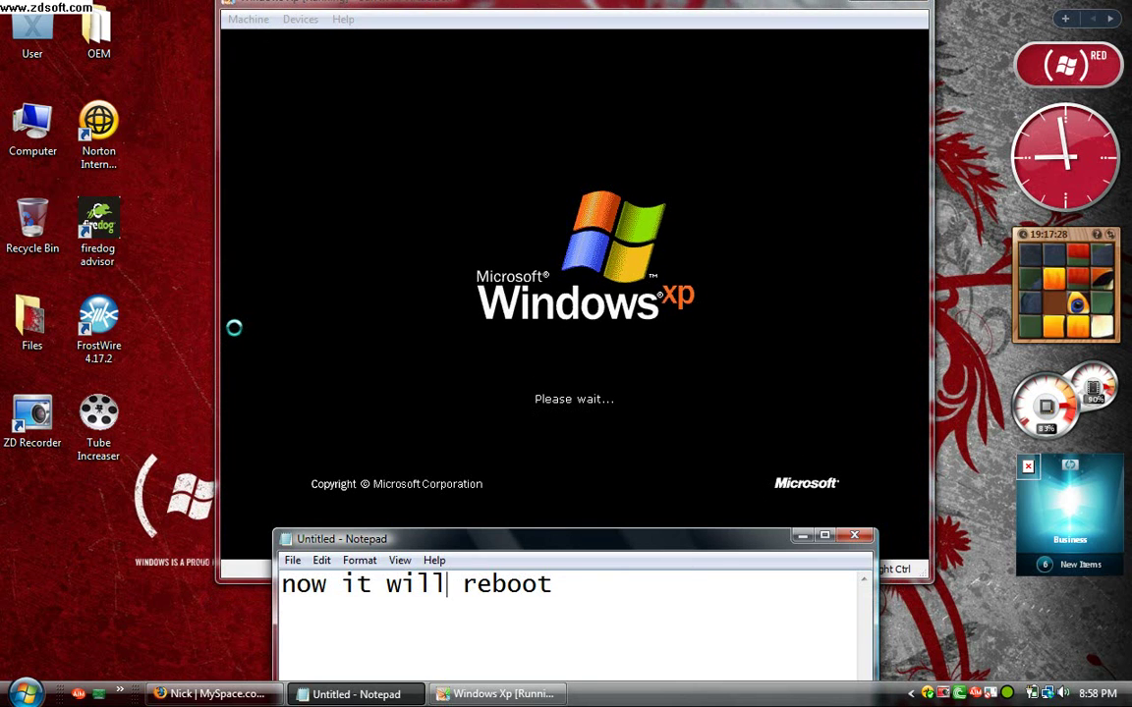
key(shift+Left)
key(shift+Left)
key(shift+Left)
key(shift+Left)
key(shift+Left)
key(shift+Left)
key(shift+Left)
key(shift+Left)
key(shift+Left)
key(shift+Left)
key(shift+Left)
key(shift+Left)
key(shift+Left)
key(shift+Left)
key(shift+Left)
key(shift+Left)
key(shift+Left)
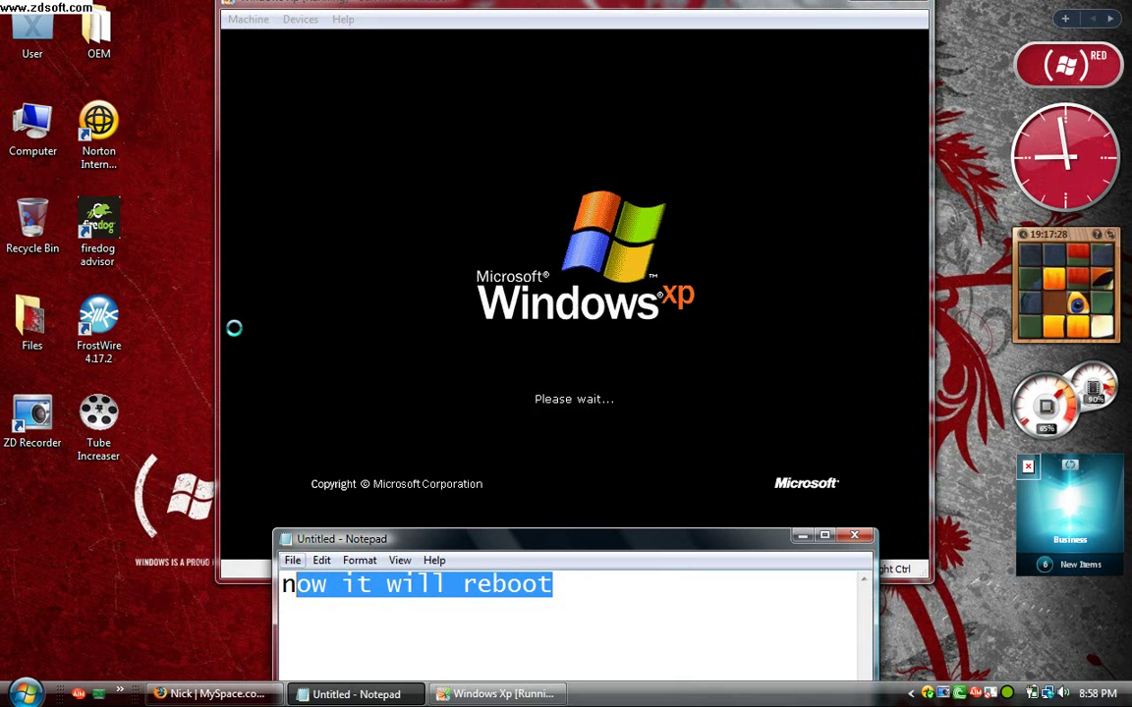
key(BackSpace)
key(BackSpace)
text(i)
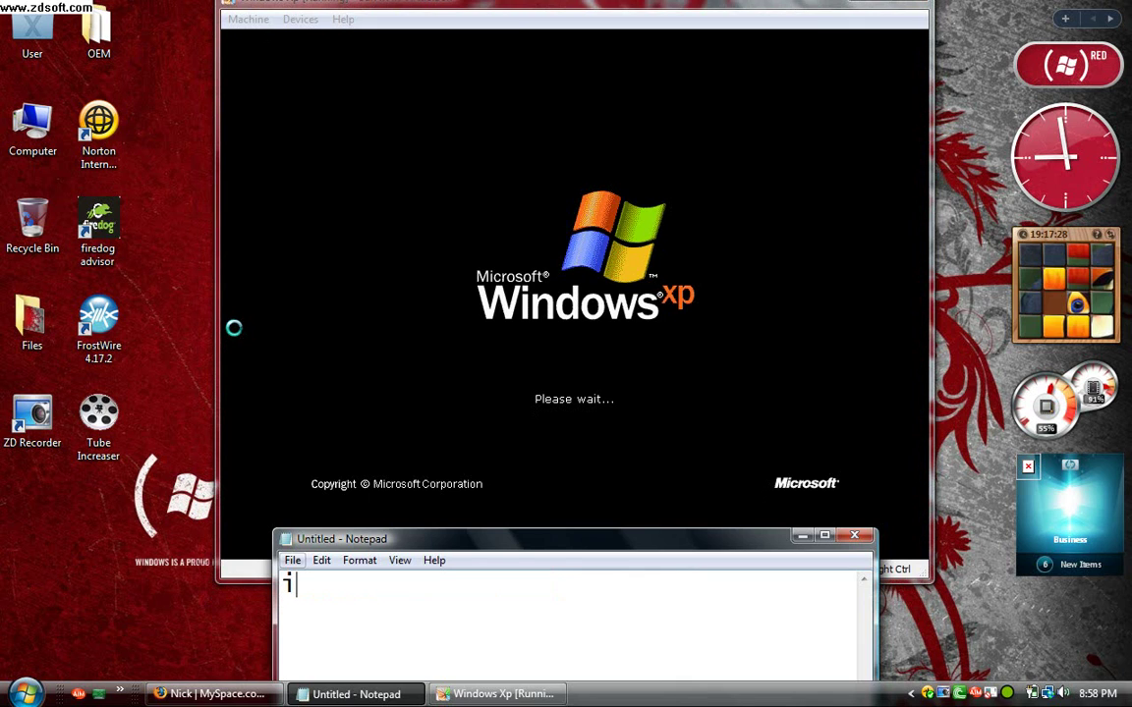
text(ts lo)
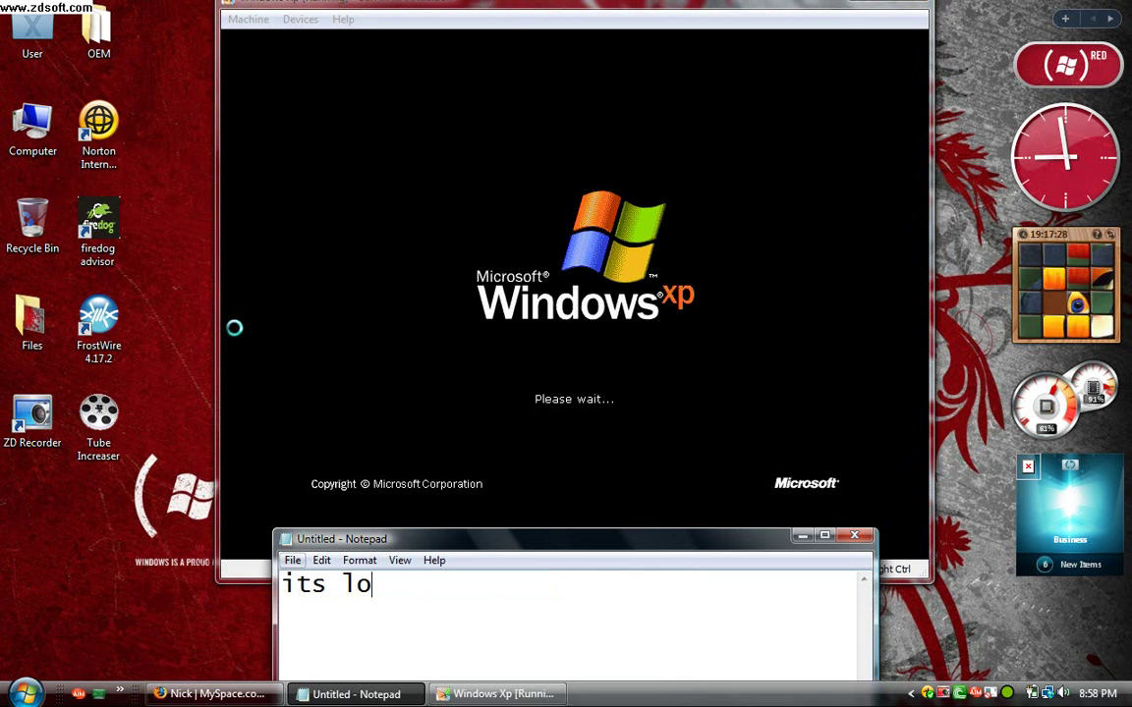
text(adin)
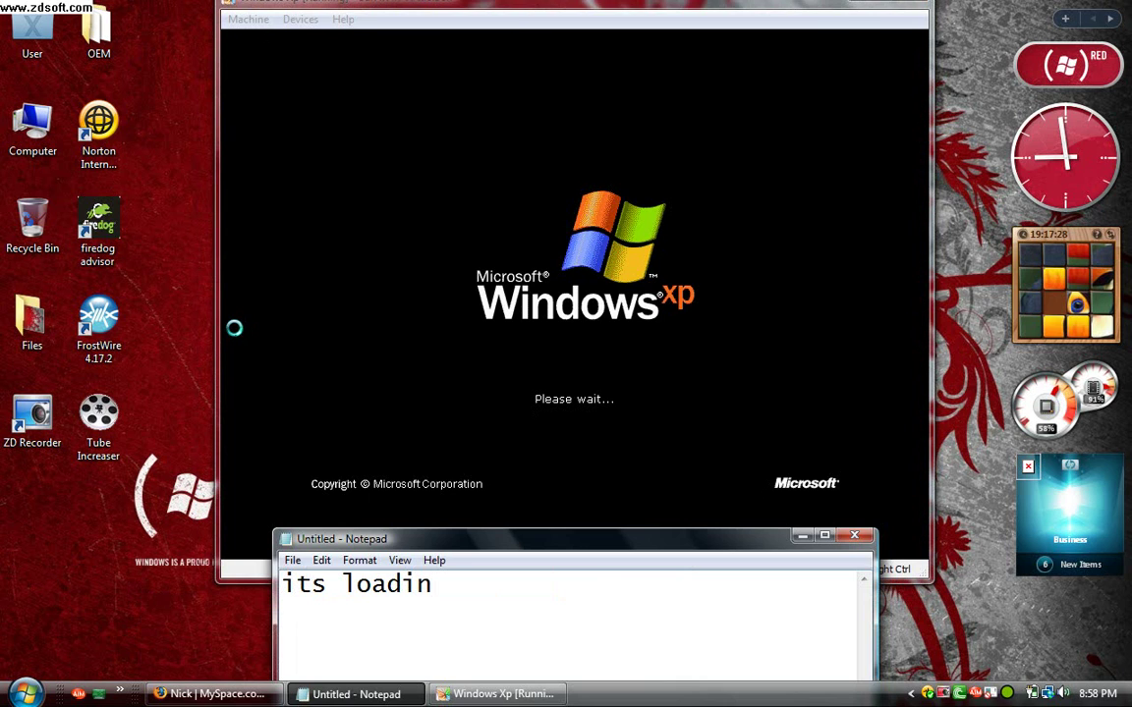
text(...)
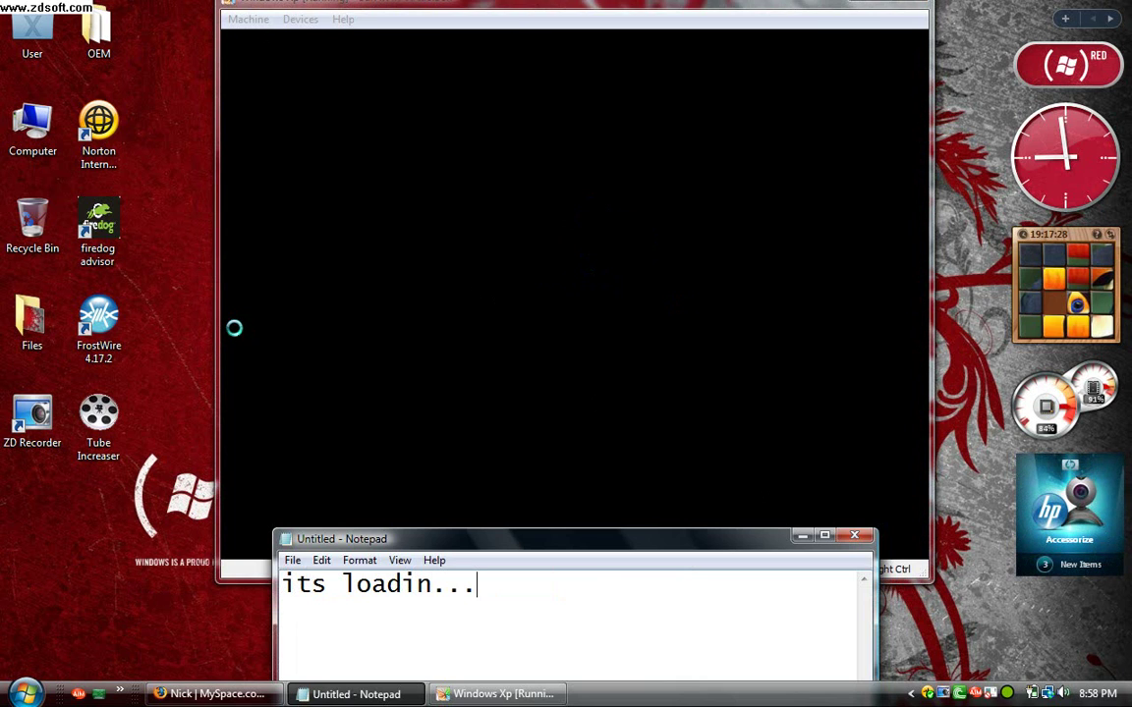
Clear the Notepad note and write "now follow my steps" instead.
key(BackSpace)
key(BackSpace)
key(BackSpace)
key(BackSpace)
key(BackSpace)
key(BackSpace)
key(BackSpace)
key(BackSpace)
key(BackSpace)
key(BackSpace)
key(BackSpace)
key(BackSpace)
key(BackSpace)
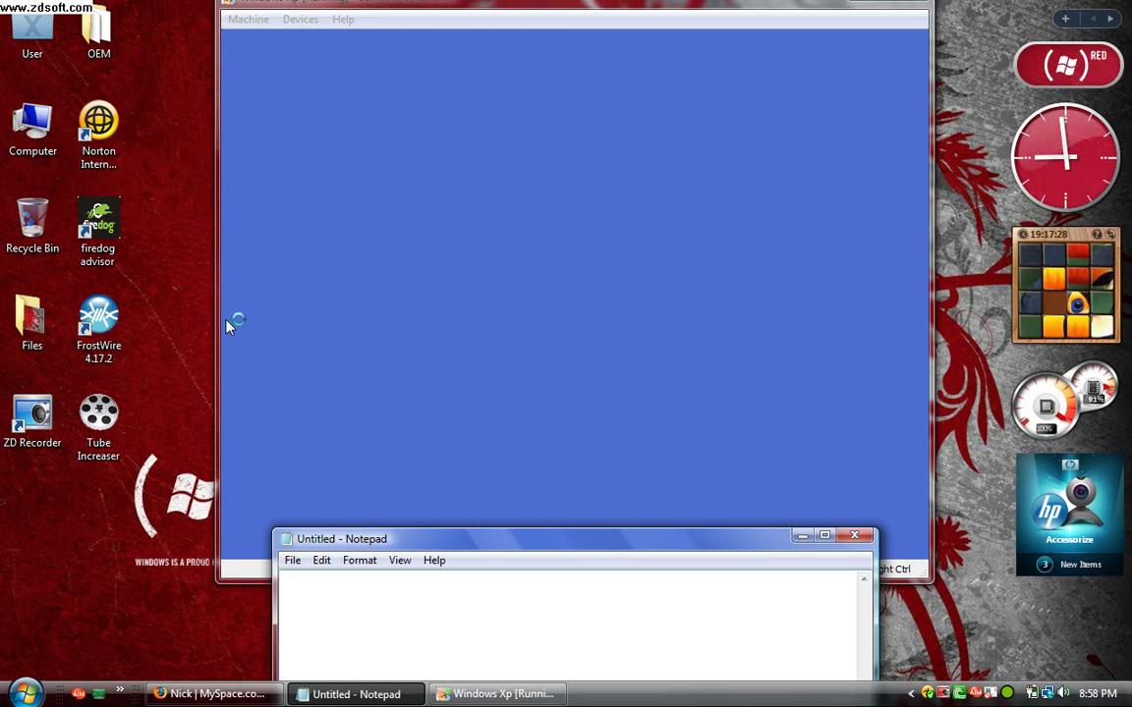
text(la)
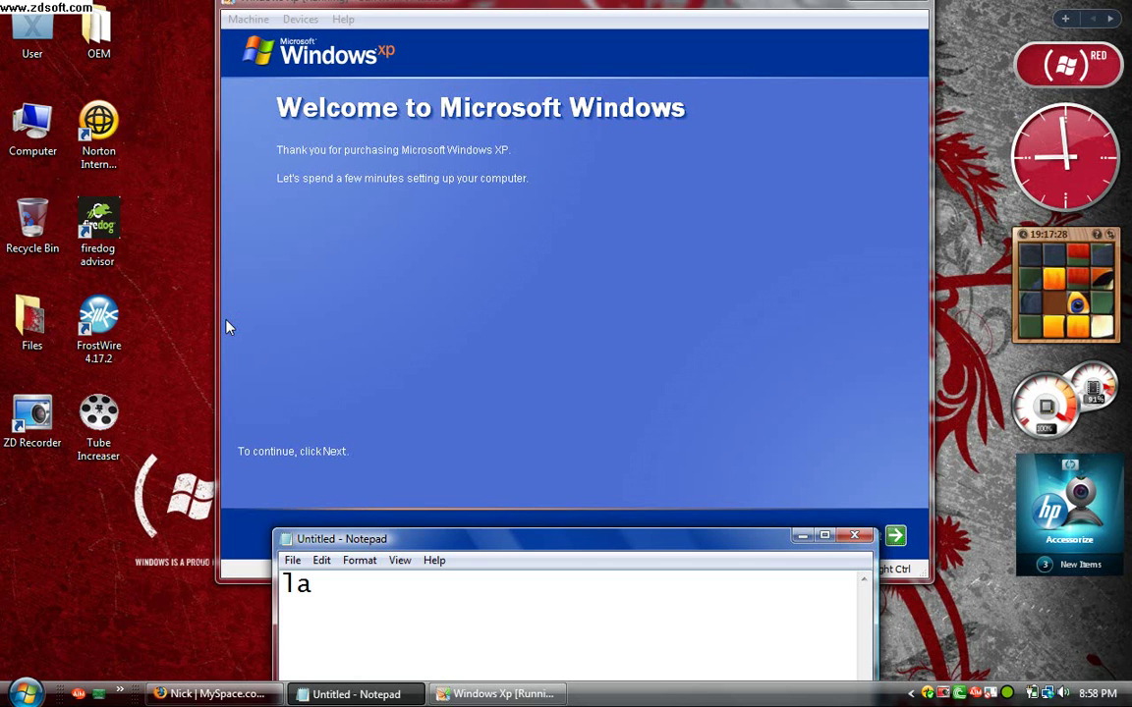
key(BackSpace)
key(BackSpace)
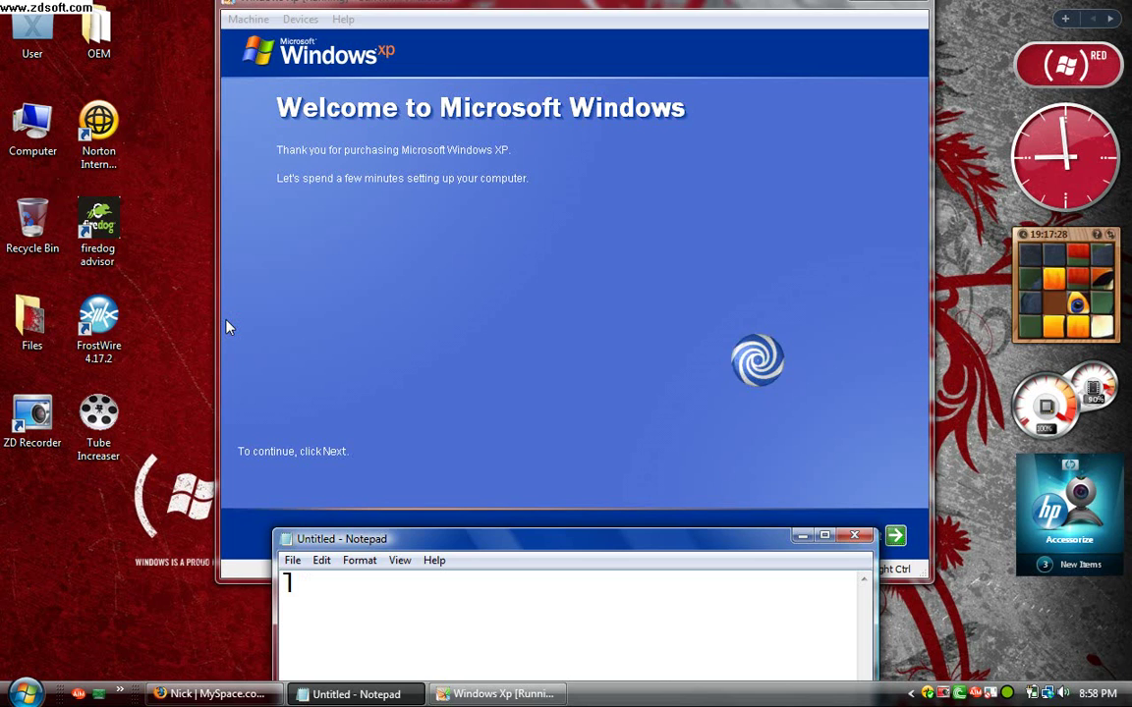
text(now )
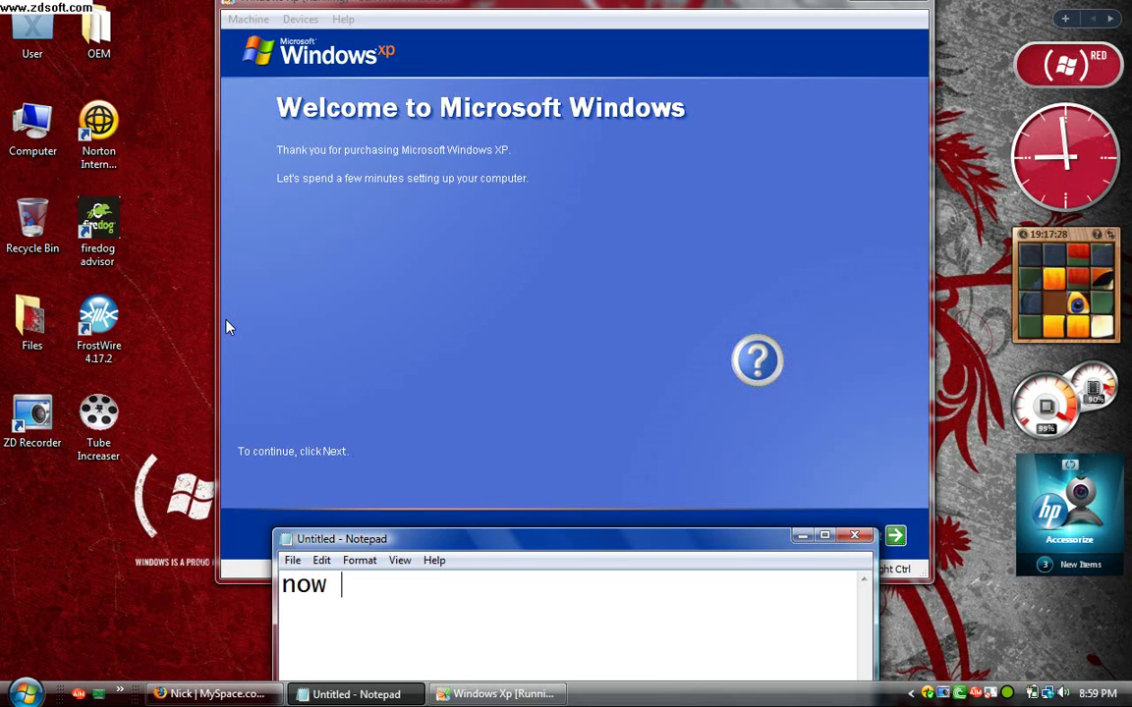
text(follow m)
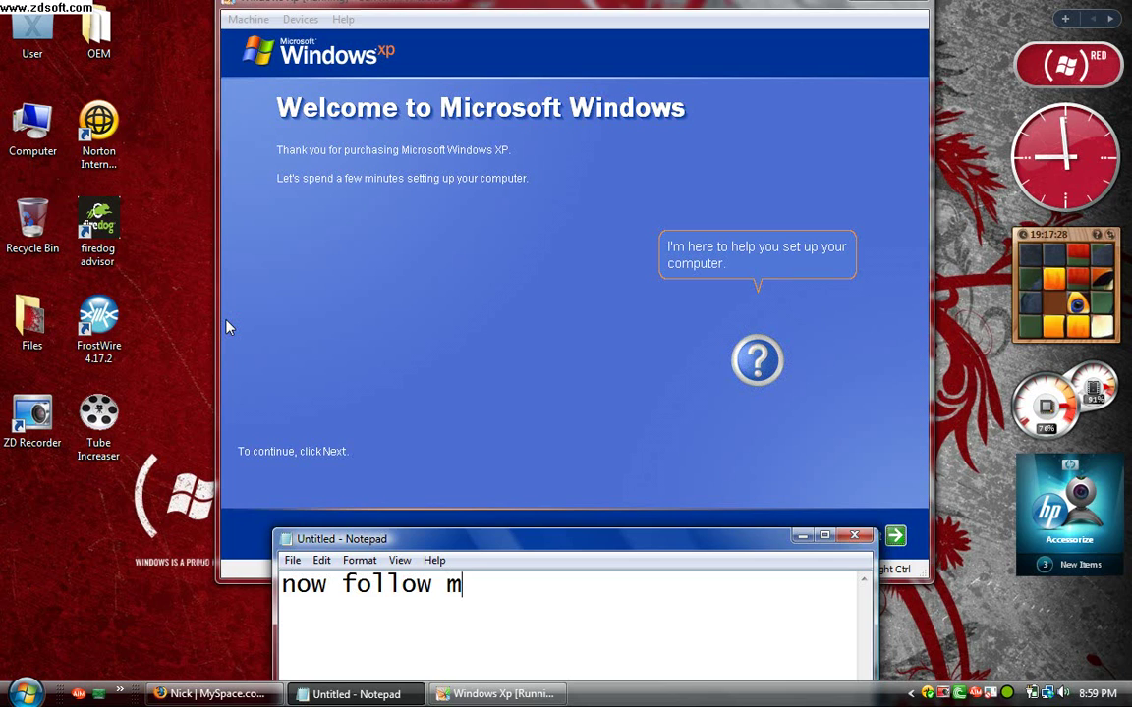
text(y steps)
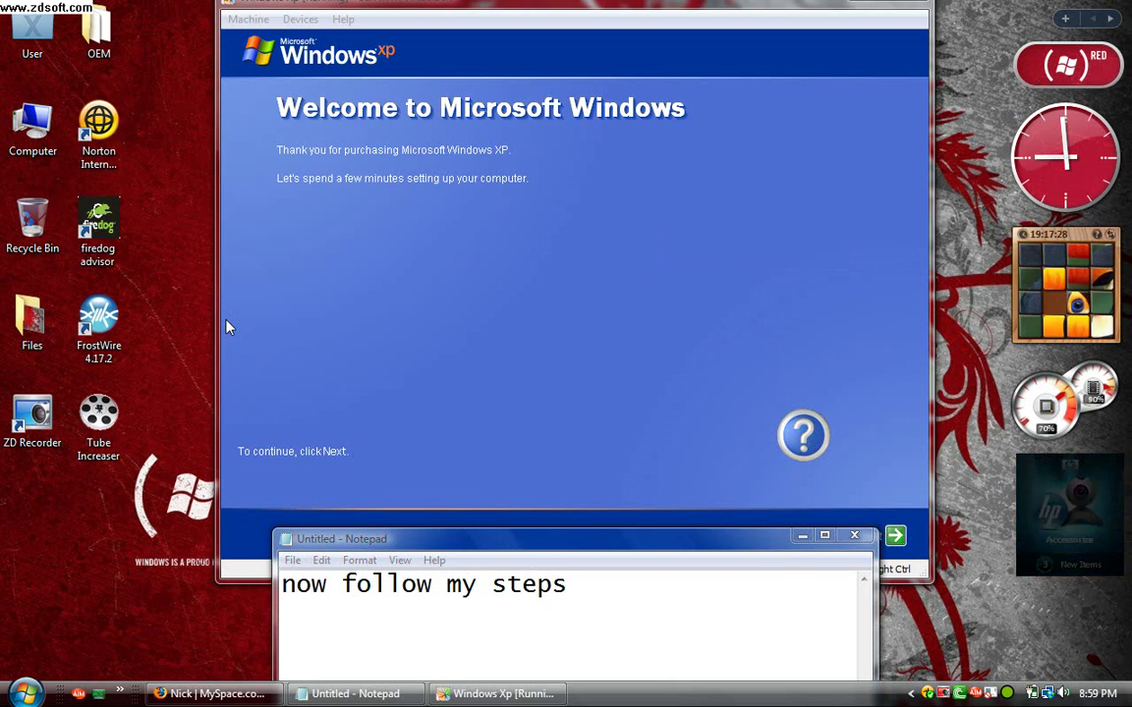
Return to the virtual machine, proceed past the Windows XP welcome page and choose to turn on Automatic Updates.
click(226, 327)
click(897, 536)
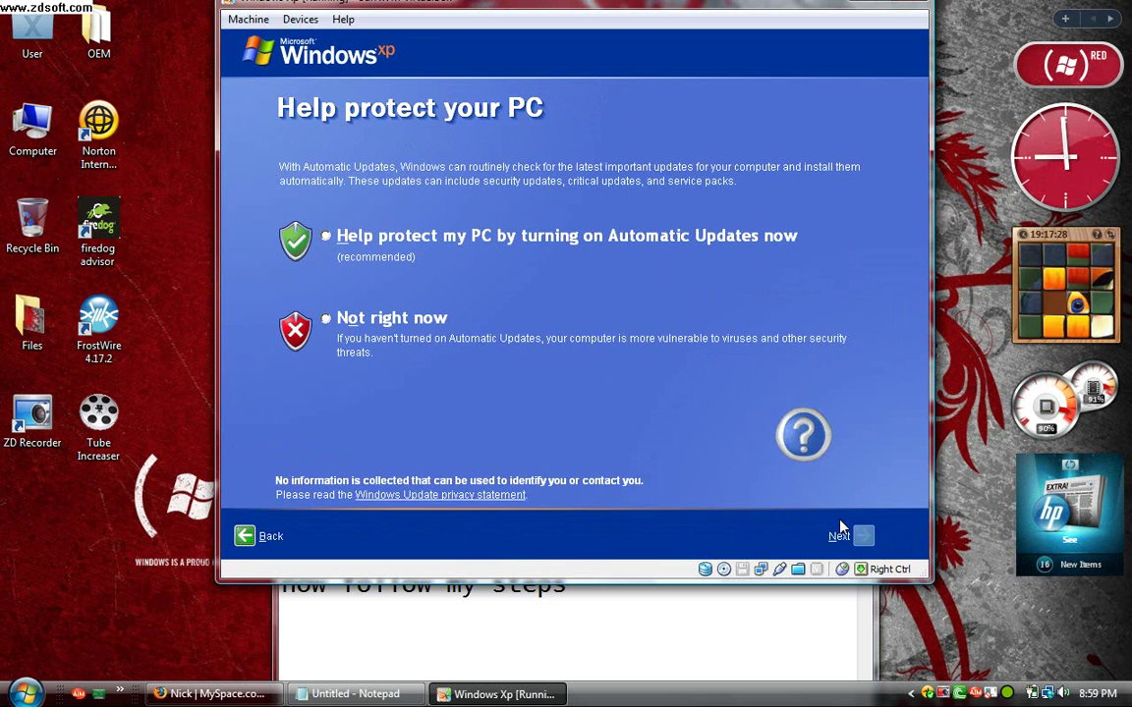
click(325, 238)
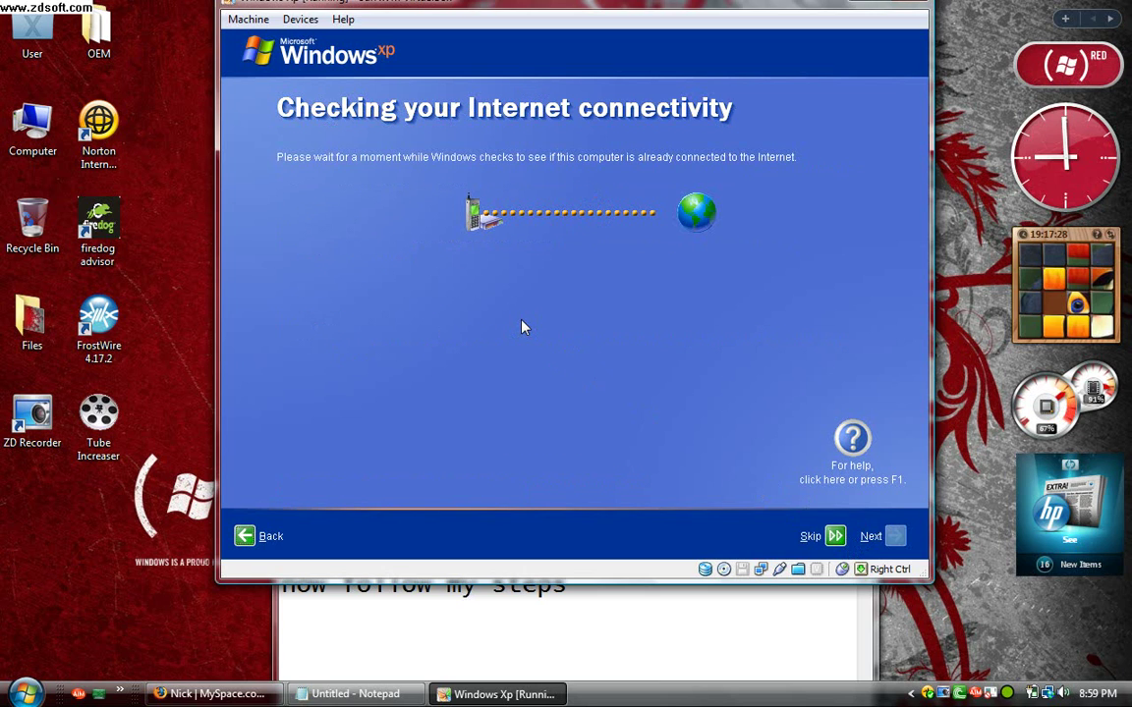
Switch to Notepad and replace the note with "u can skip th enternet of u want".
key(alt+Tab)
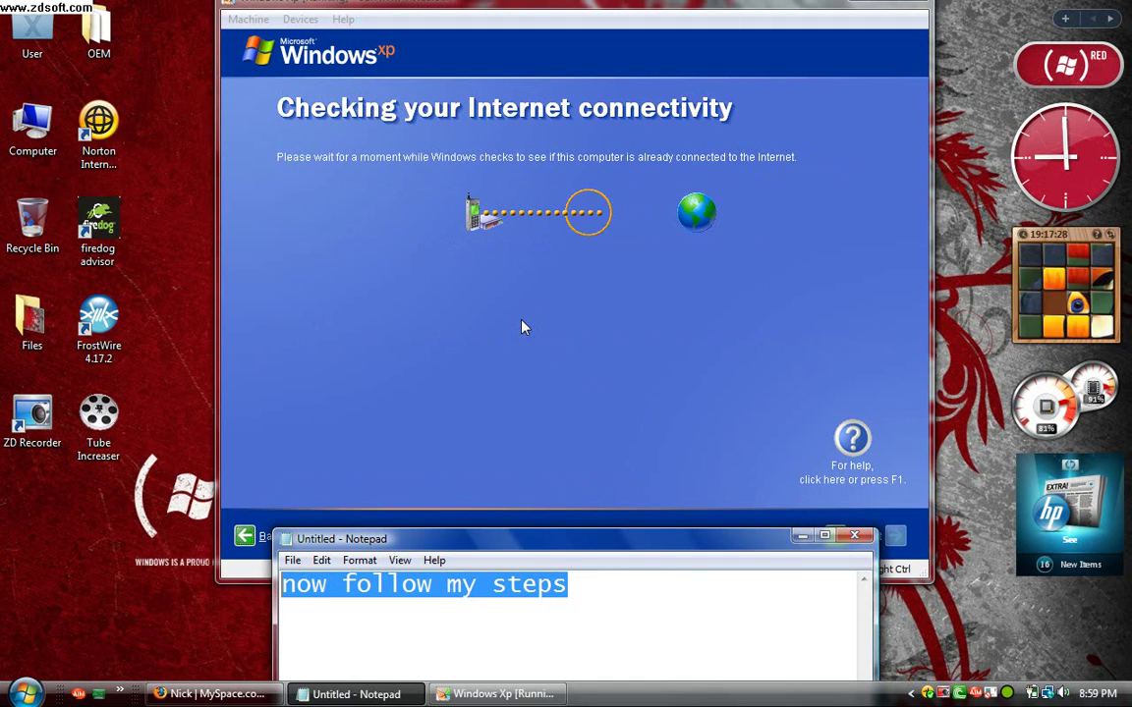
text(u can ski)
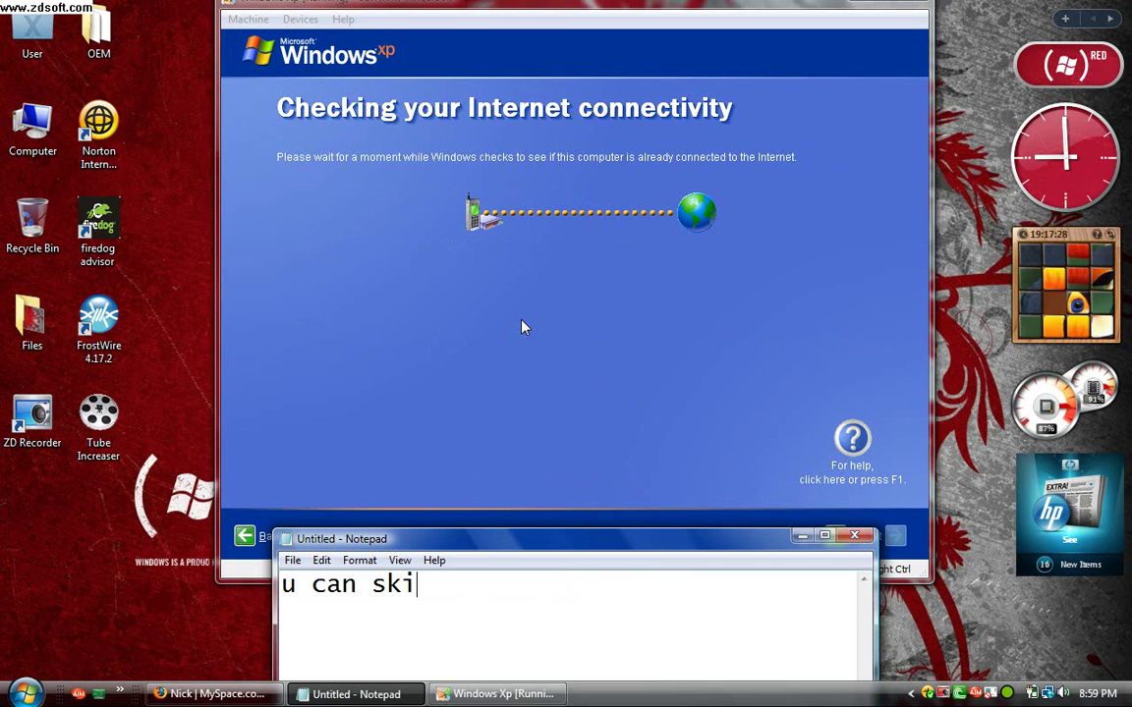
text(p th e)
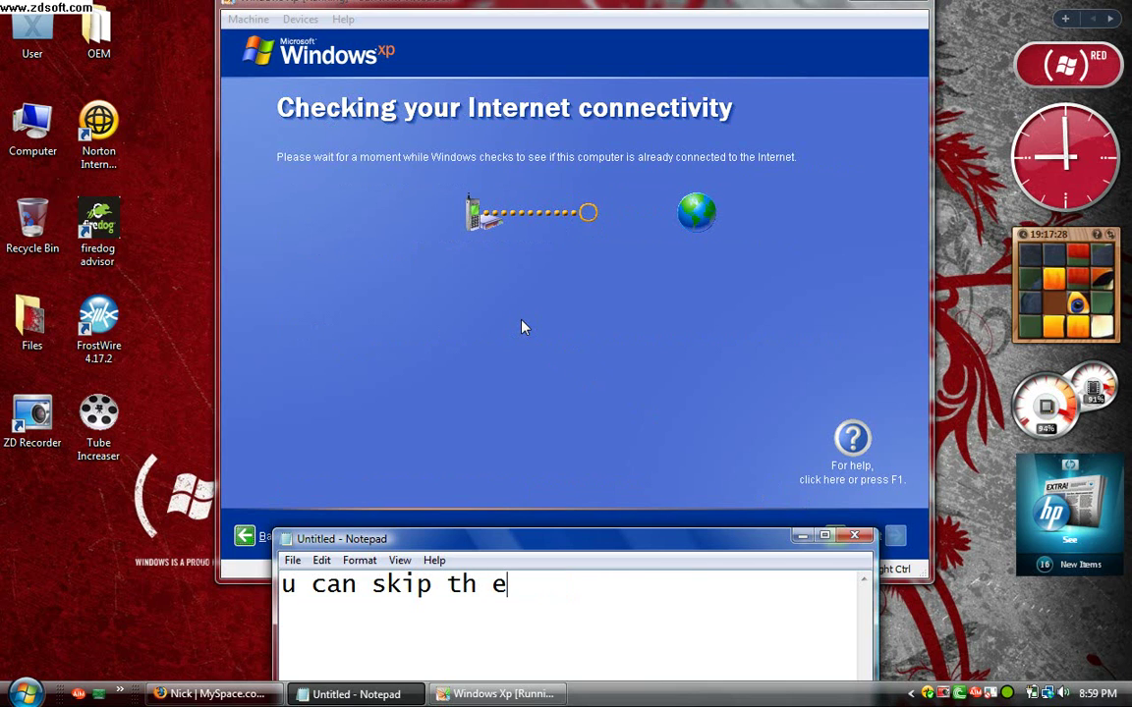
text(n)
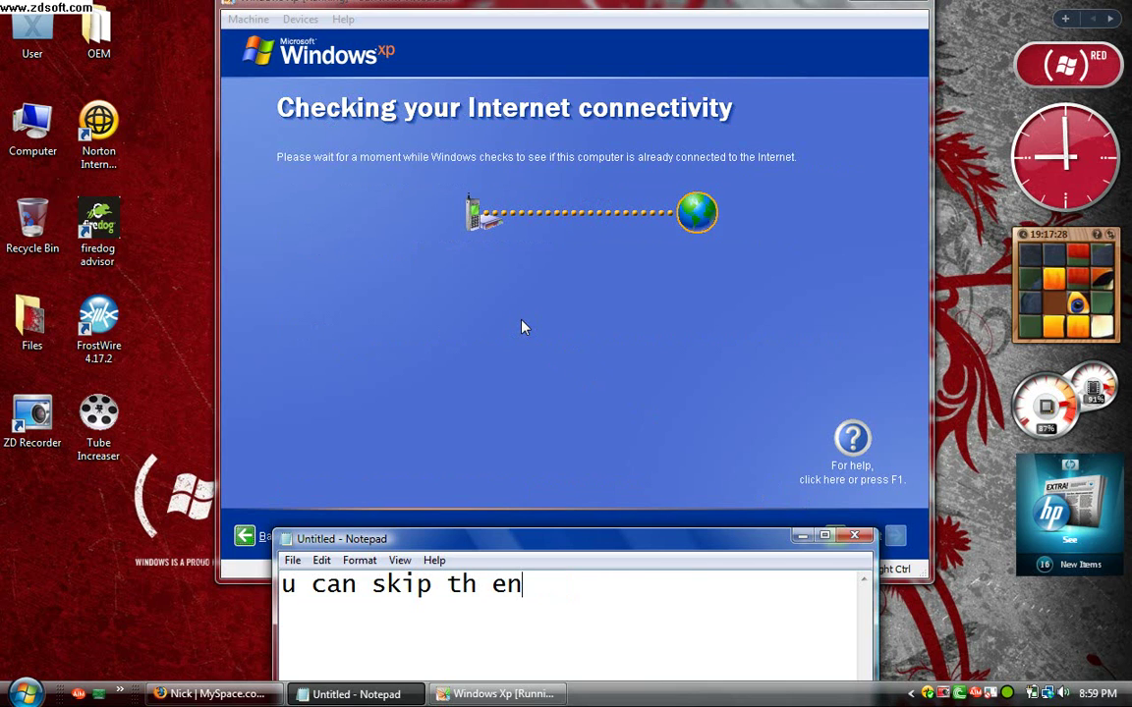
text(ternet)
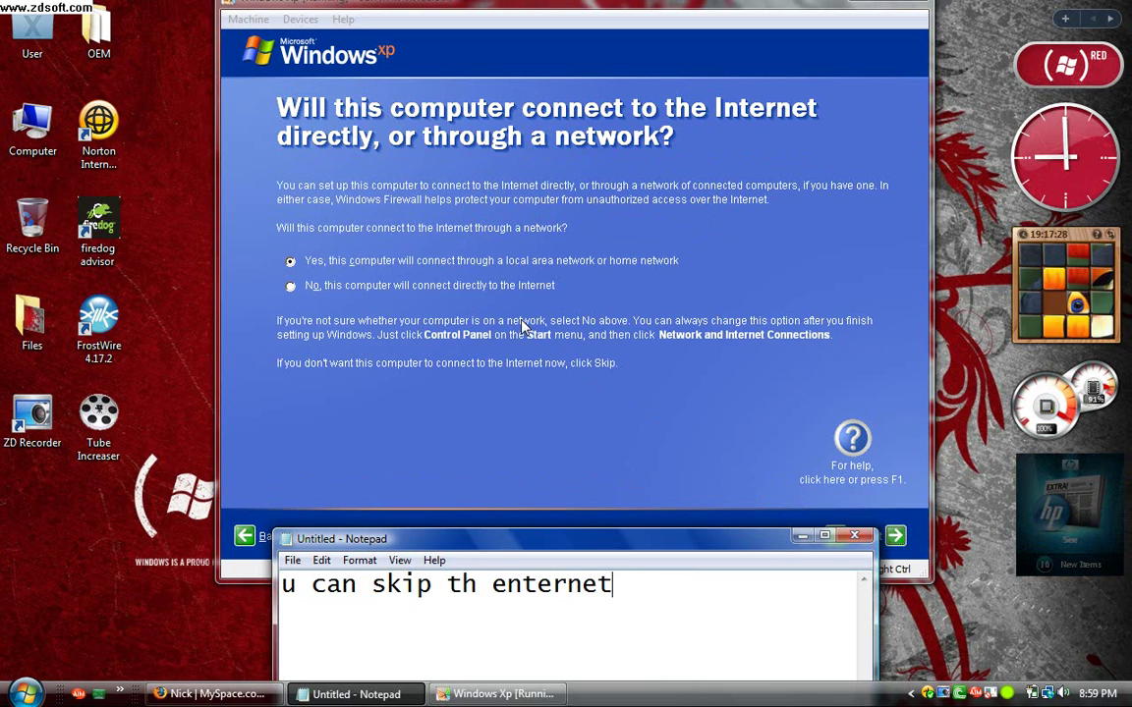
text( of u want)
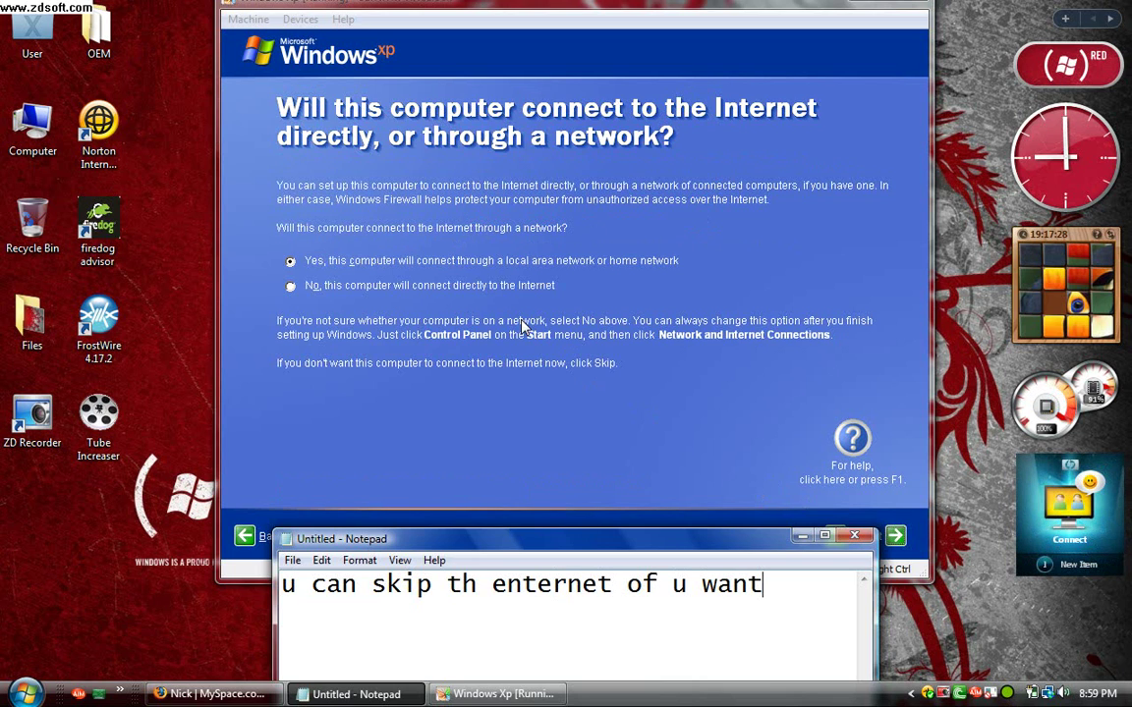
In the virtual machine's setup, accept connecting through a local area or home network and decline online registration with Microsoft.
click(550, 339)
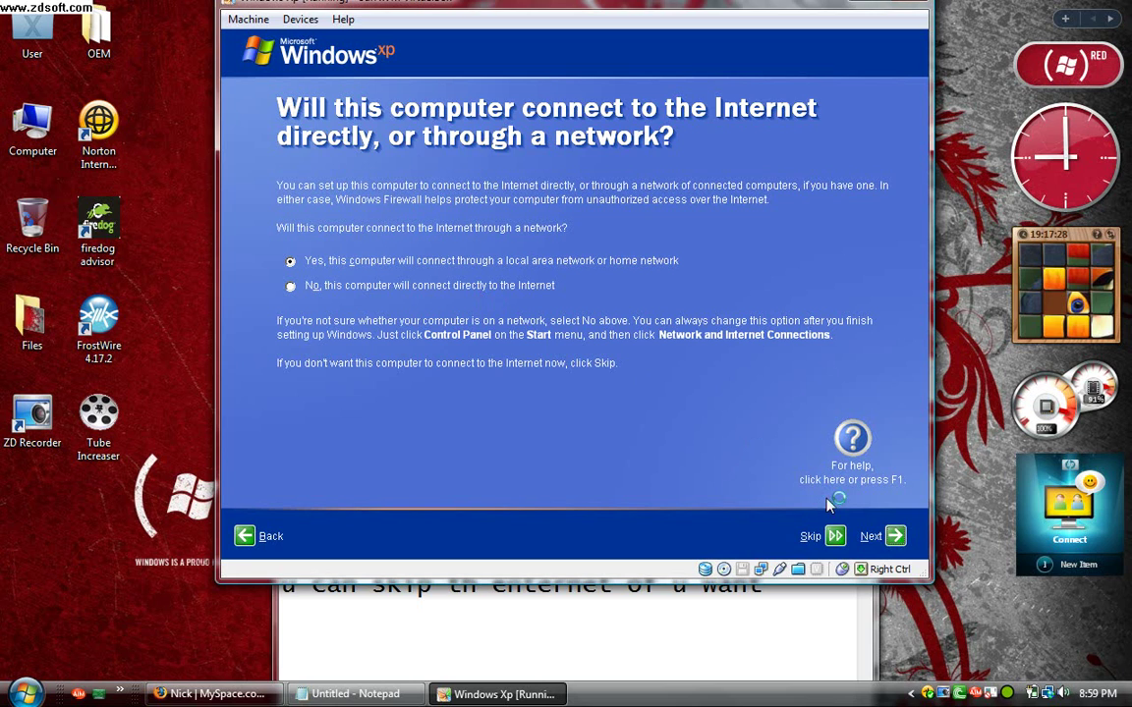
click(891, 537)
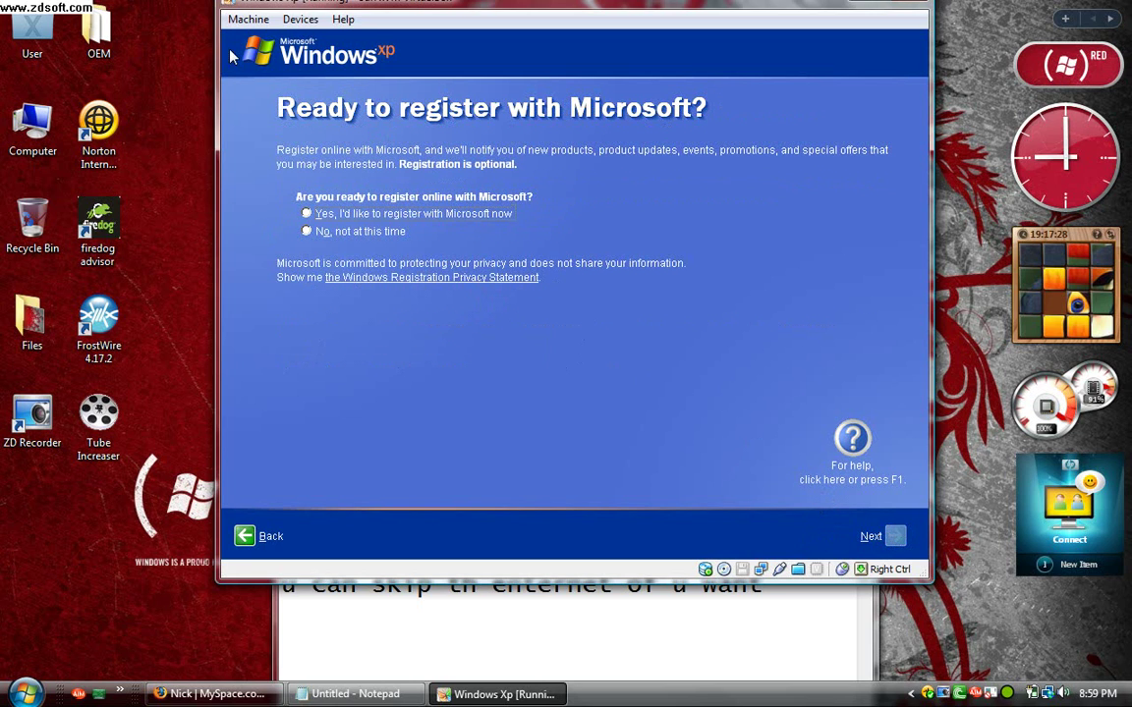
click(307, 230)
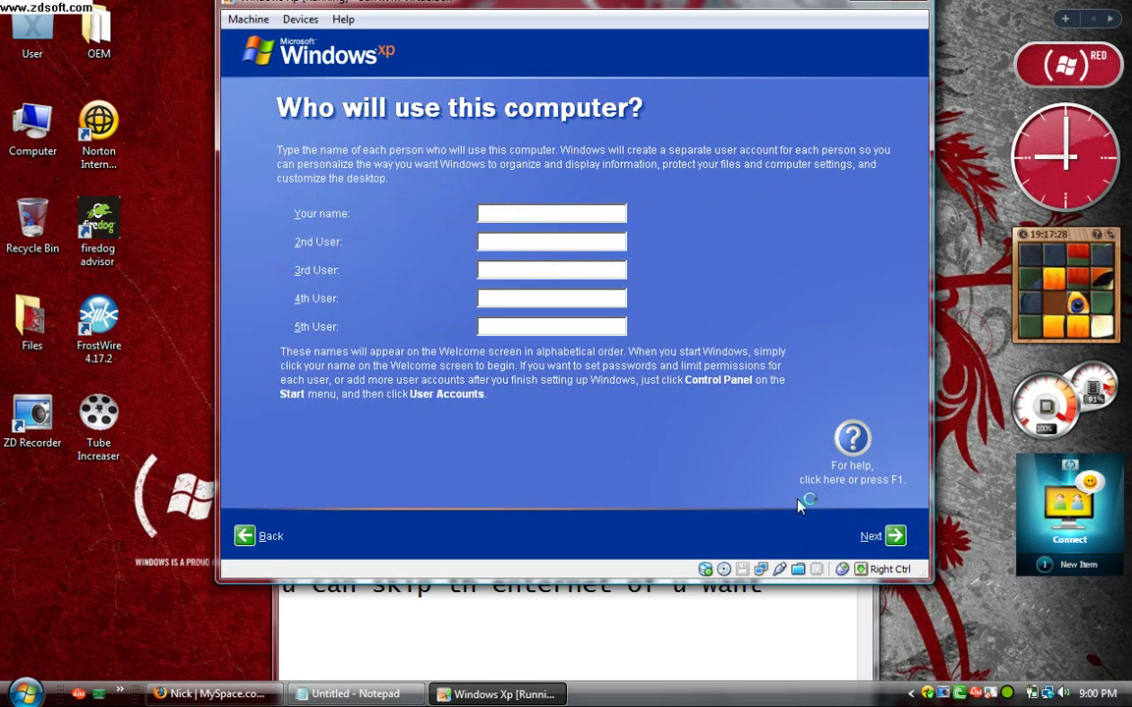
Enter a name for the first user account and finish the Windows XP setup.
text(ncpmpn)
click(890, 535)
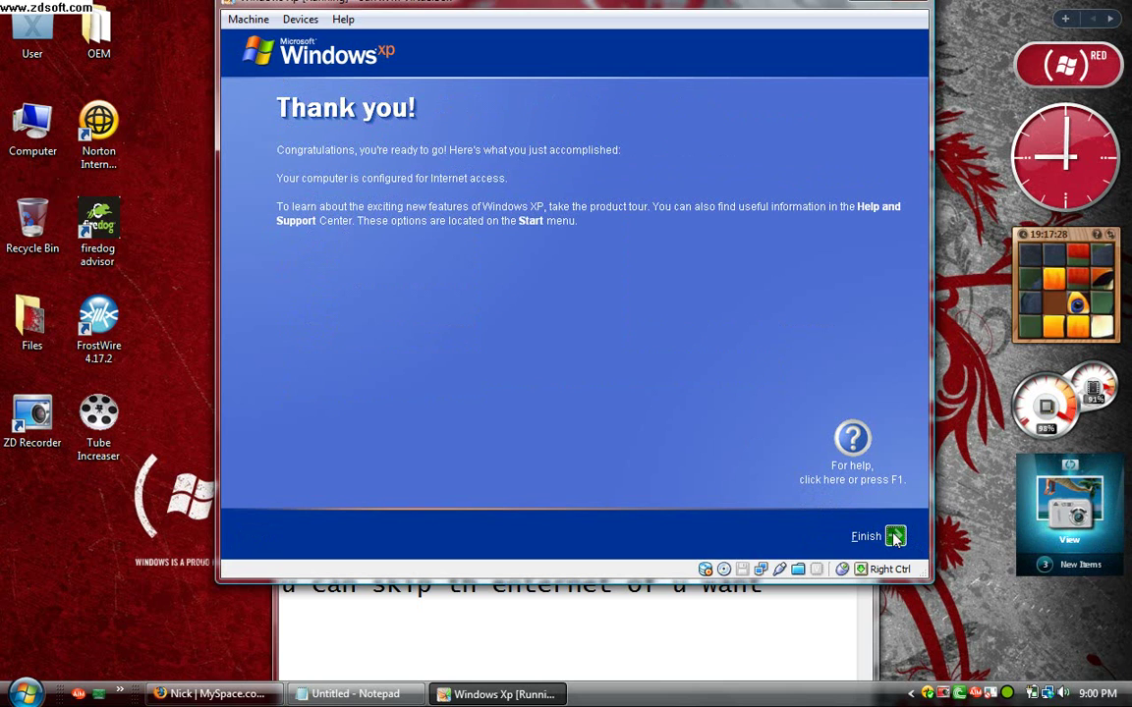
click(894, 536)
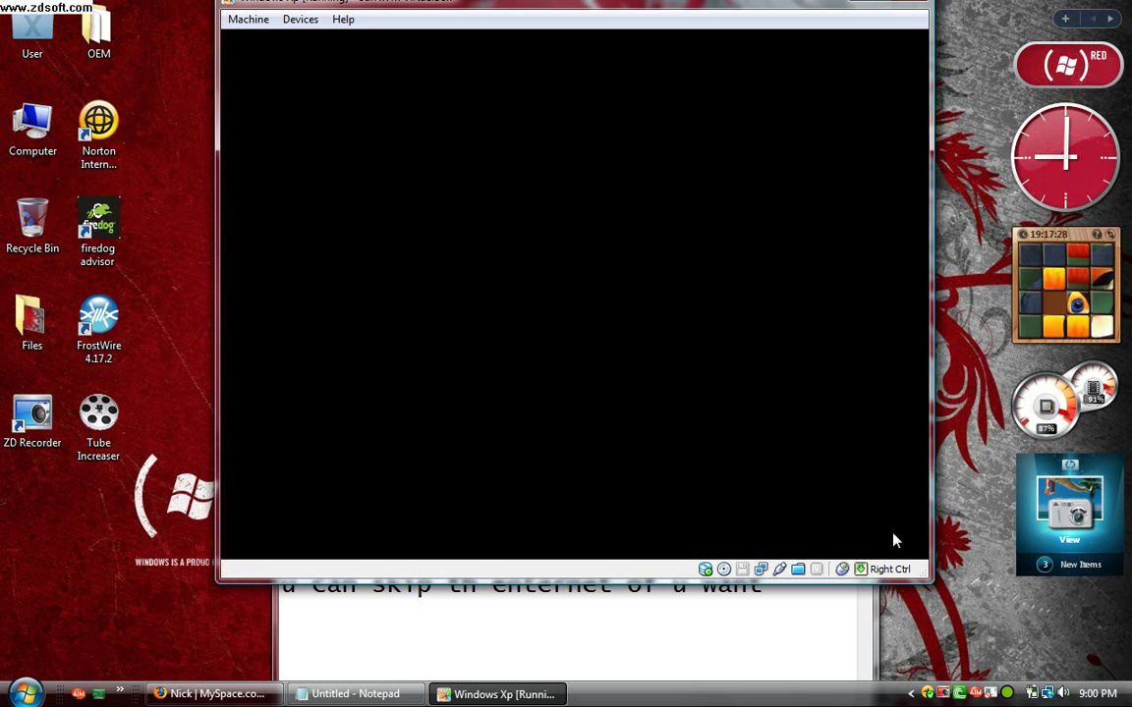
Switch to Notepad and replace the note with "congrats now u have installed windows xp on vista on a virtual machine...".
key(alt+Tab)
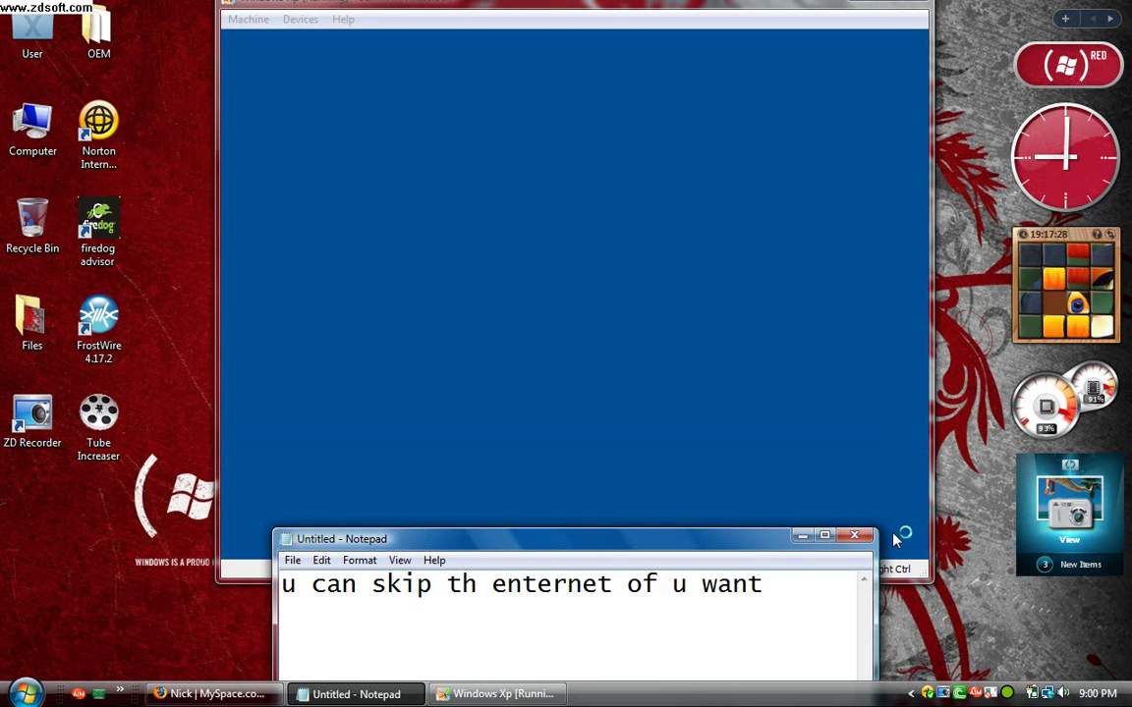
key(End)
key(shift+Left)
key(shift+Left)
key(shift+Left)
key(shift+Left)
key(shift+Left)
key(shift+Left)
key(shift+Left)
key(shift+Left)
key(shift+Left)
key(shift+Left)
key(shift+Left)
key(shift+Left)
key(shift+Left)
key(shift+Left)
key(shift+Left)
key(shift+Left)
key(shift+Left)
key(shift+Left)
key(shift+Left)
key(shift+Left)
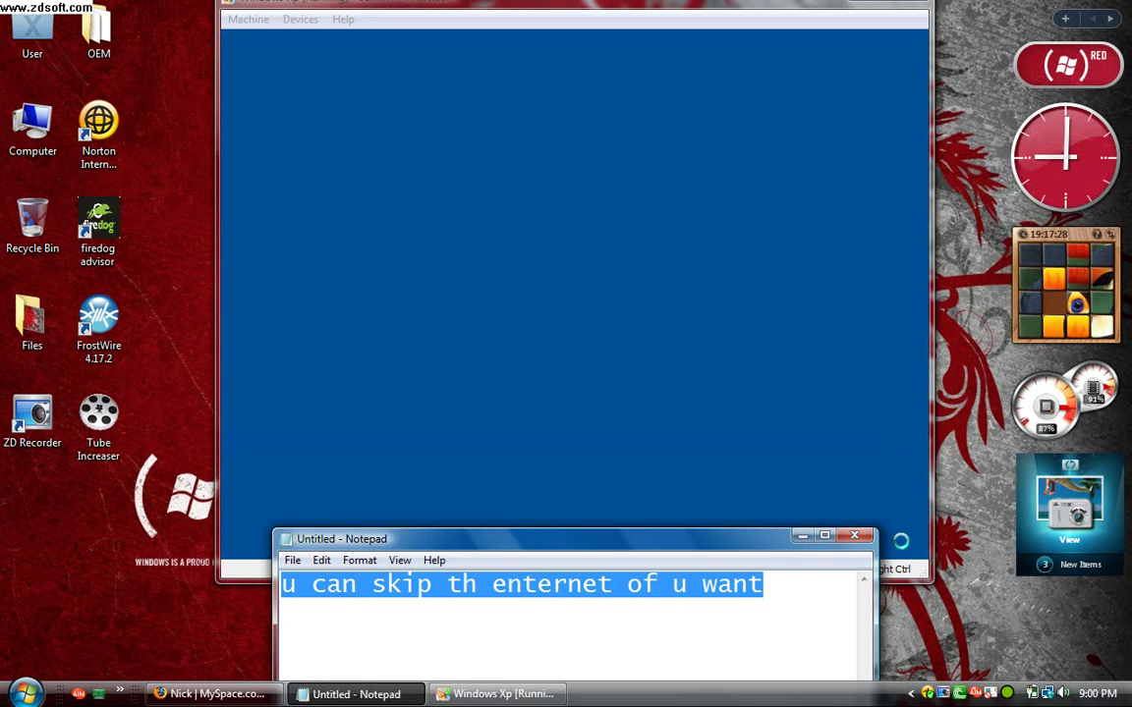
text(there)
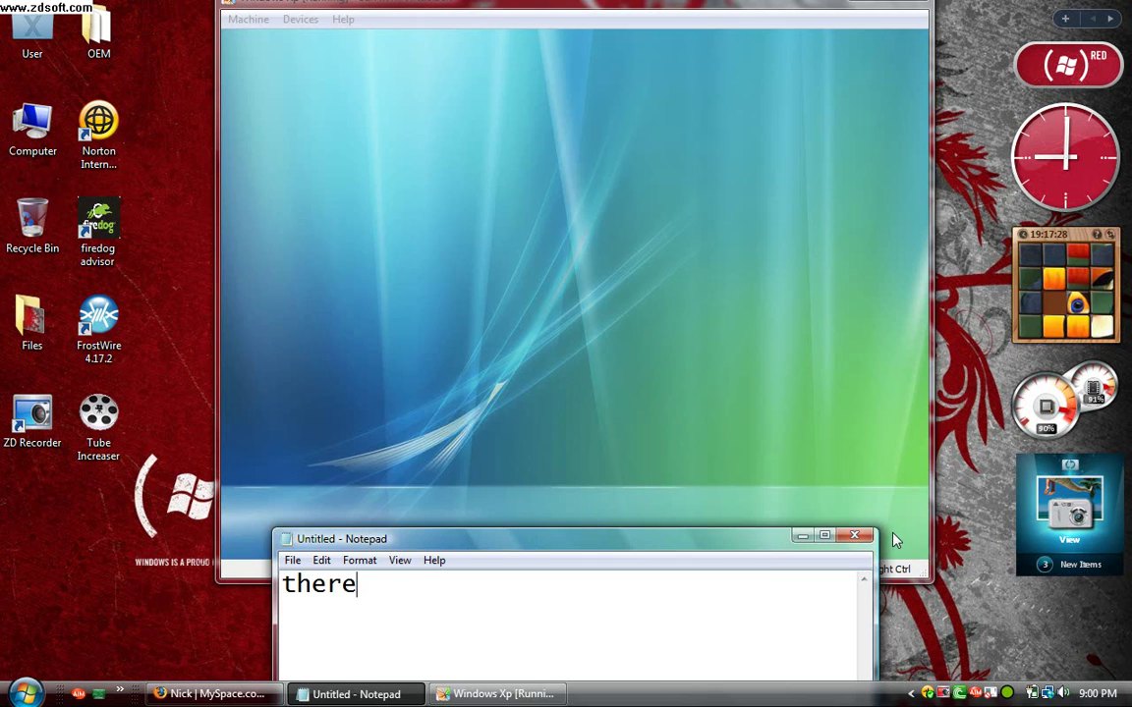
key(BackSpace)
key(BackSpace)
key(BackSpace)
key(BackSpace)
key(BackSpace)
text(congra)
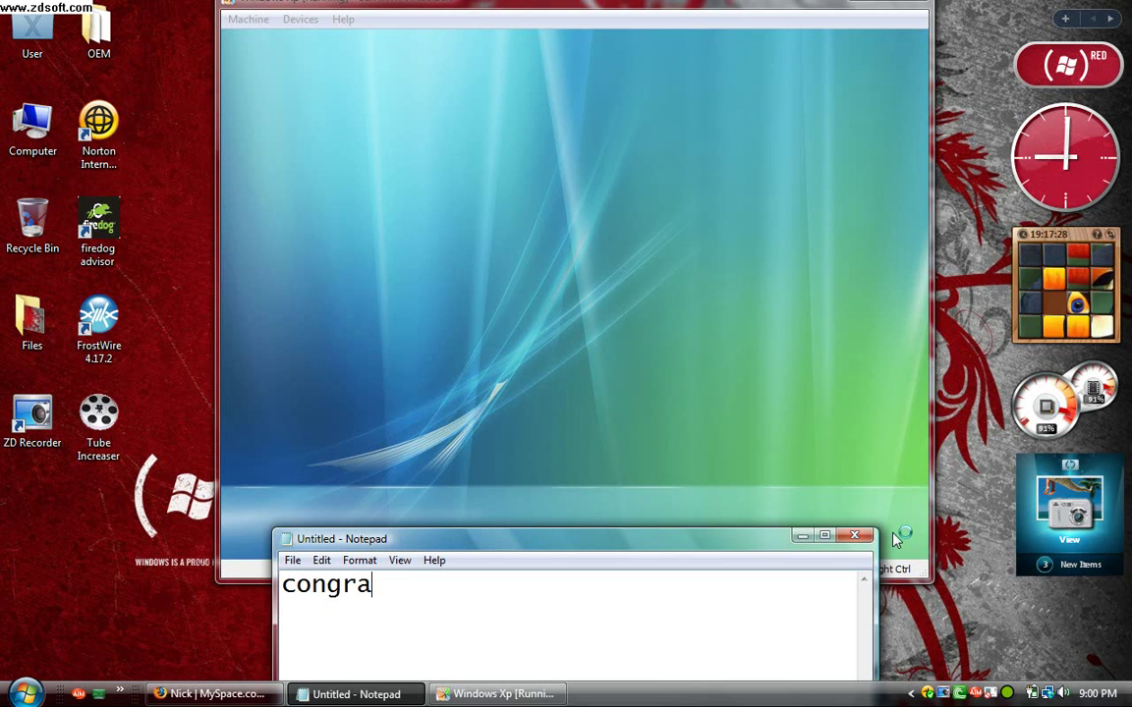
text(ts now u have )
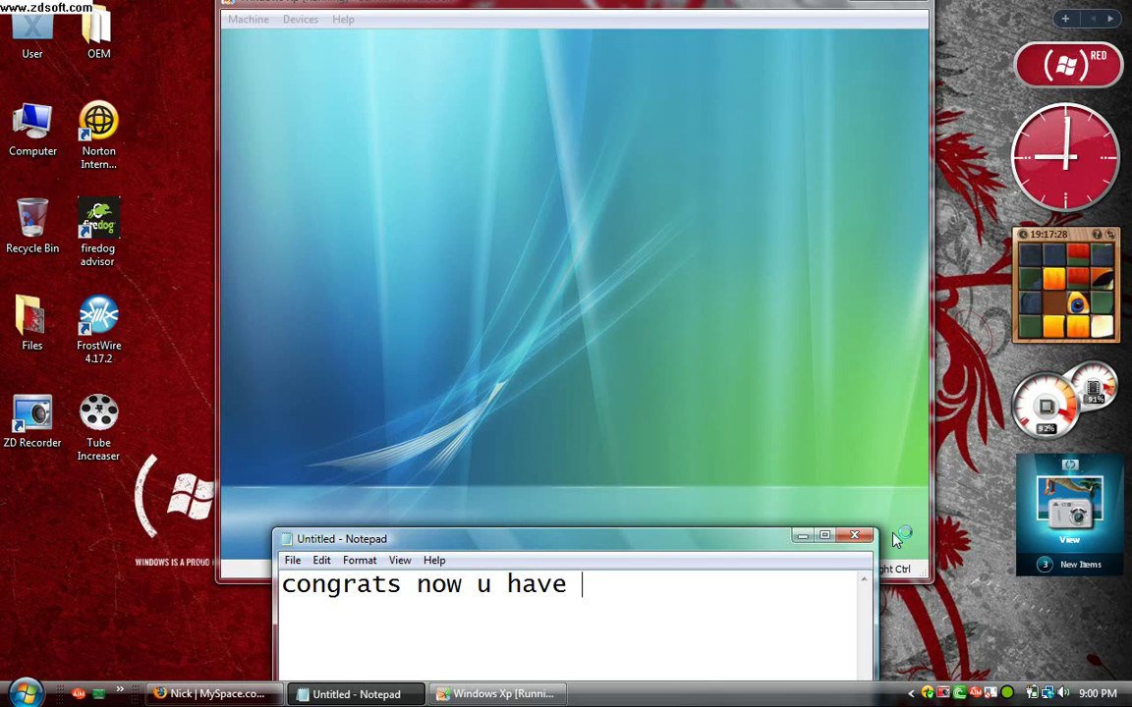
text(suffe)
key(BackSpace)
key(BackSpace)
key(BackSpace)
key(BackSpace)
key(BackSpace)
text(su)
key(BackSpace)
key(BackSpace)
key(BackSpace)
text(installed)
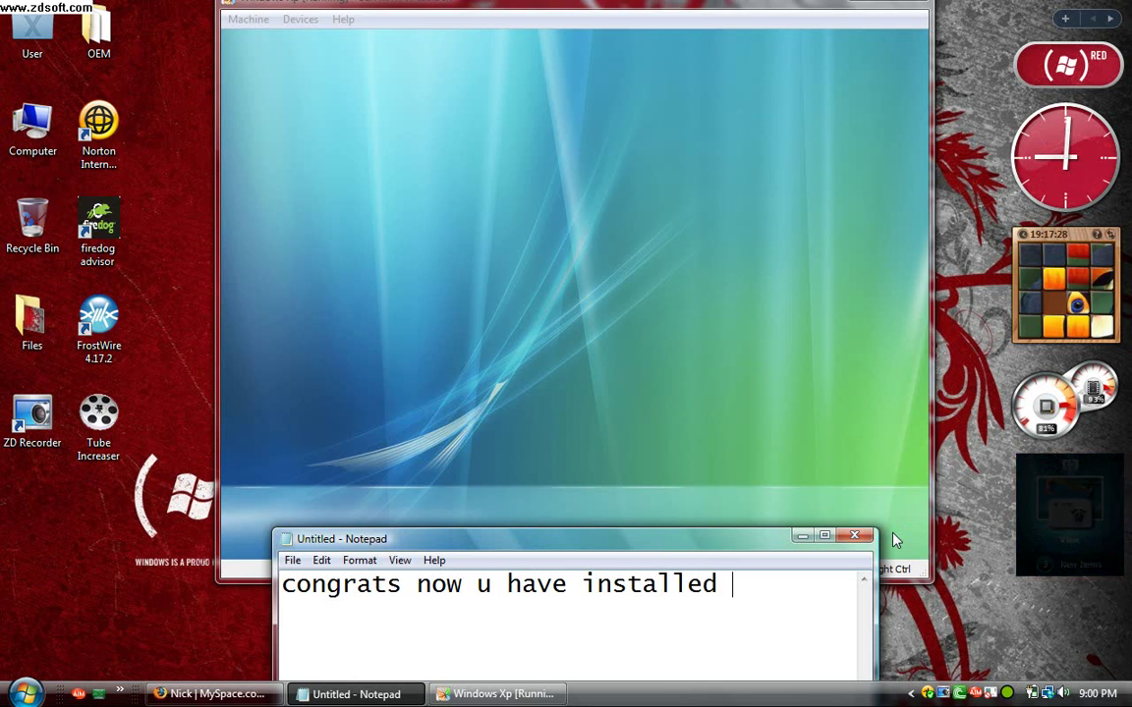
text( win)
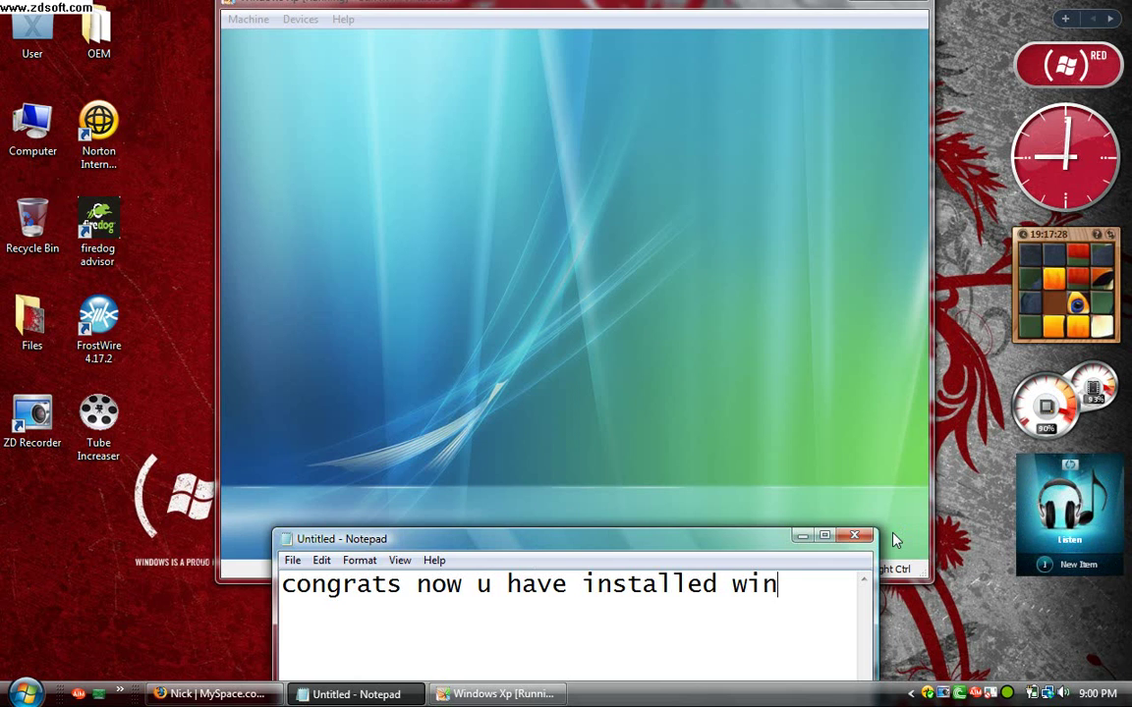
text(dows)
key(Return)
text(xp)
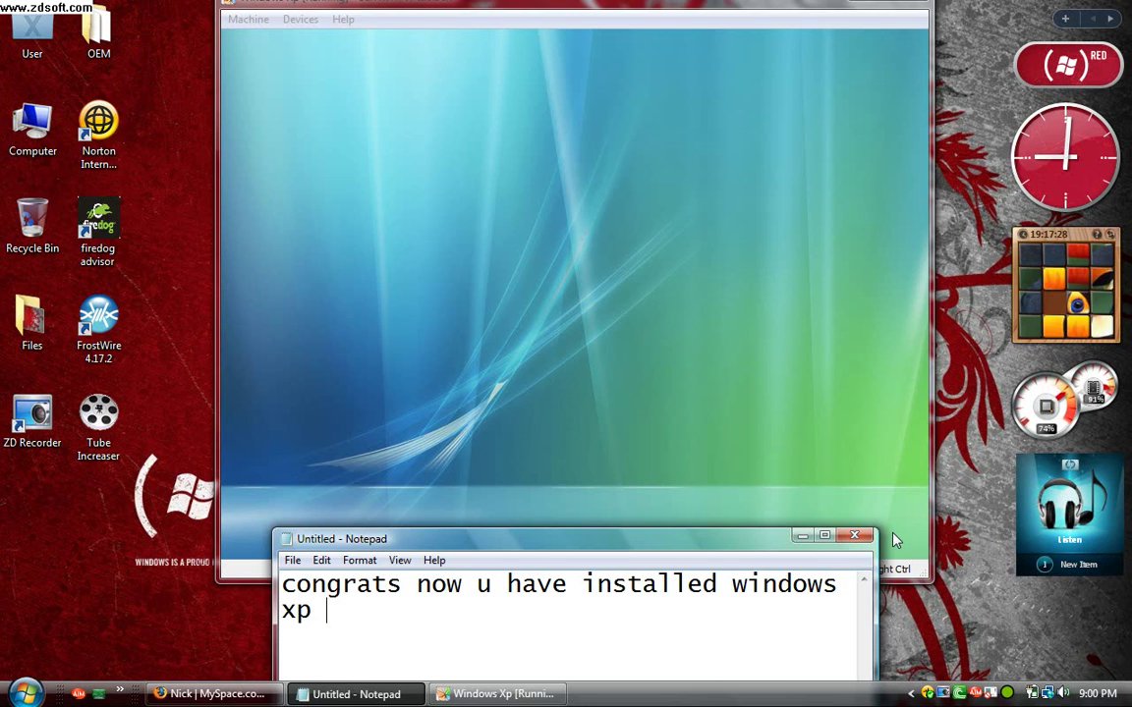
text( on vista on a virtual machine/)
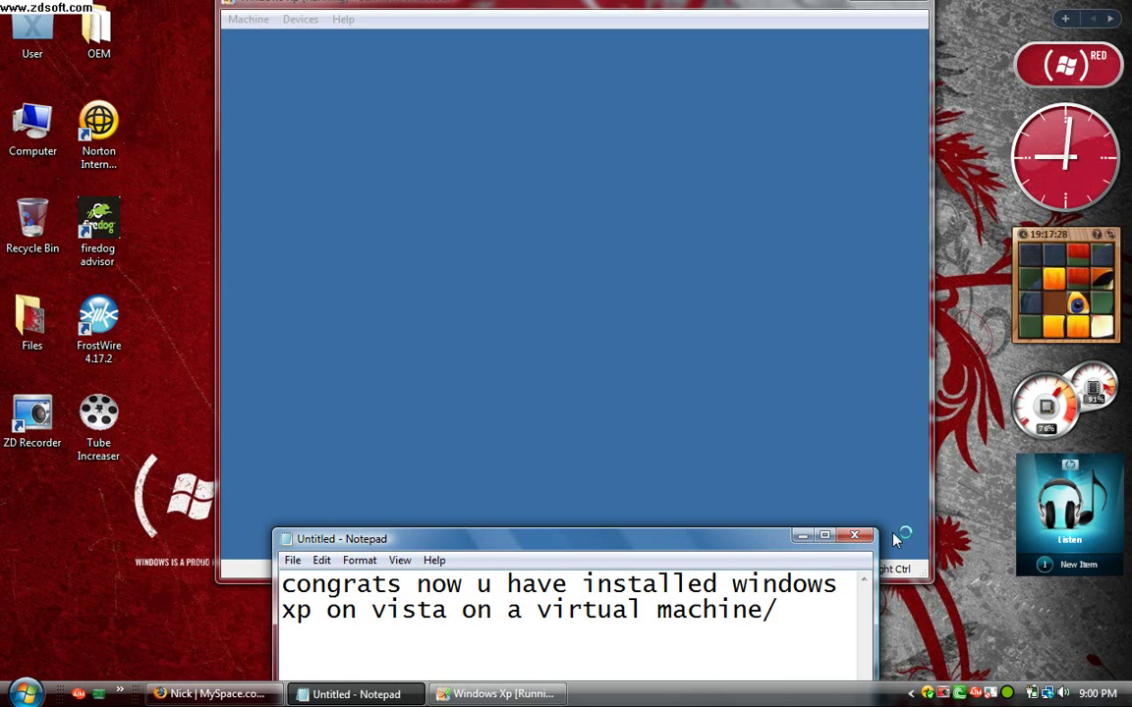
key(BackSpace)
text(...)
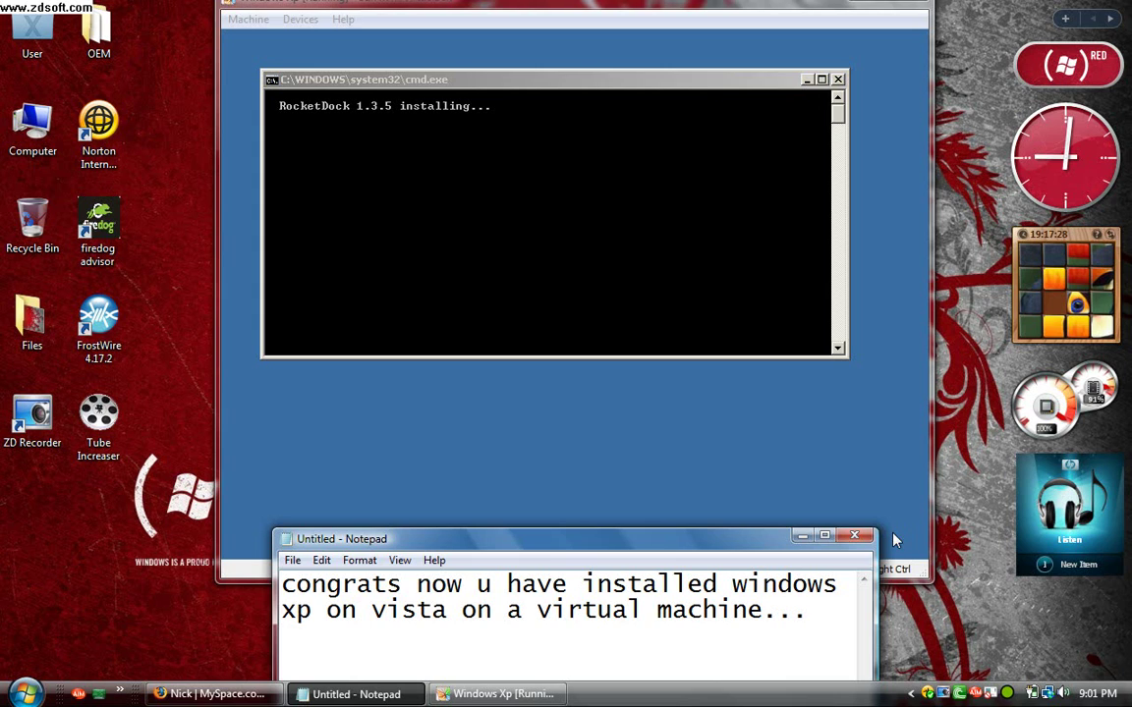
Erase the congratulations note and write "its loadin..." in its place.
key(BackSpace)
key(BackSpace)
key(BackSpace)
key(BackSpace)
key(BackSpace)
key(BackSpace)
key(BackSpace)
key(BackSpace)
key(BackSpace)
key(BackSpace)
key(BackSpace)
key(BackSpace)
key(BackSpace)
key(BackSpace)
key(BackSpace)
key(BackSpace)
key(BackSpace)
key(BackSpace)
key(BackSpace)
key(BackSpace)
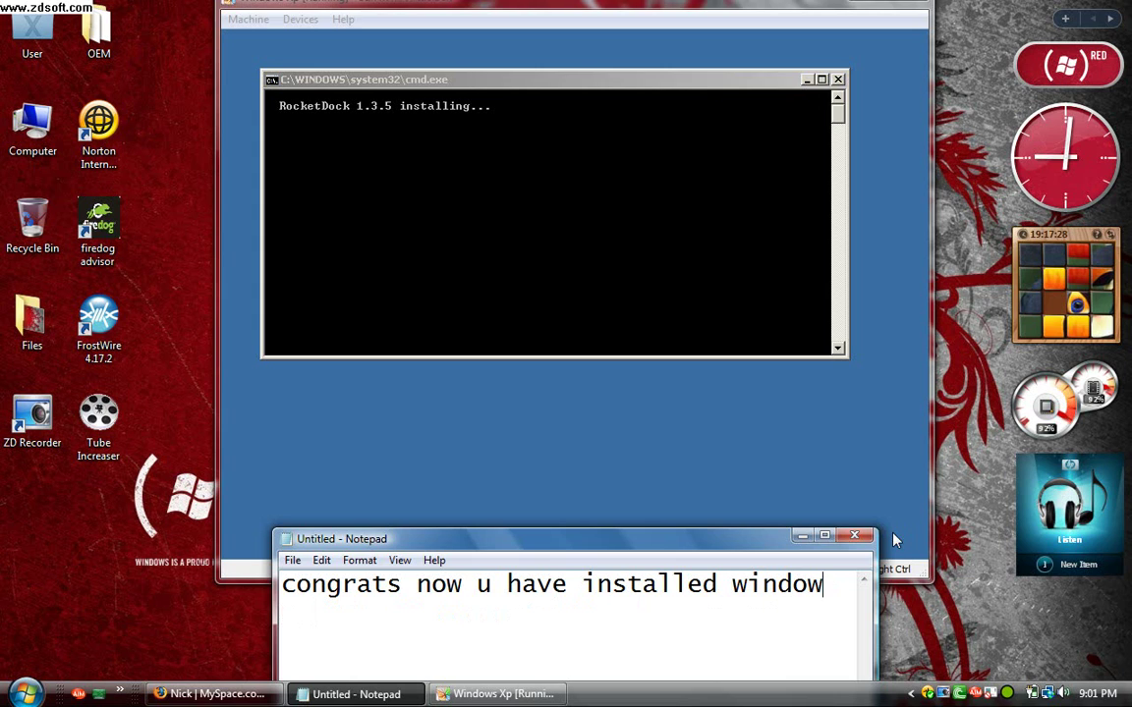
key(BackSpace)
key(BackSpace)
key(BackSpace)
key(BackSpace)
key(BackSpace)
key(BackSpace)
key(BackSpace)
key(BackSpace)
key(BackSpace)
key(BackSpace)
key(BackSpace)
key(BackSpace)
key(BackSpace)
key(BackSpace)
key(BackSpace)
key(BackSpace)
key(BackSpace)
key(BackSpace)
key(BackSpace)
key(BackSpace)
text(its loadin...)
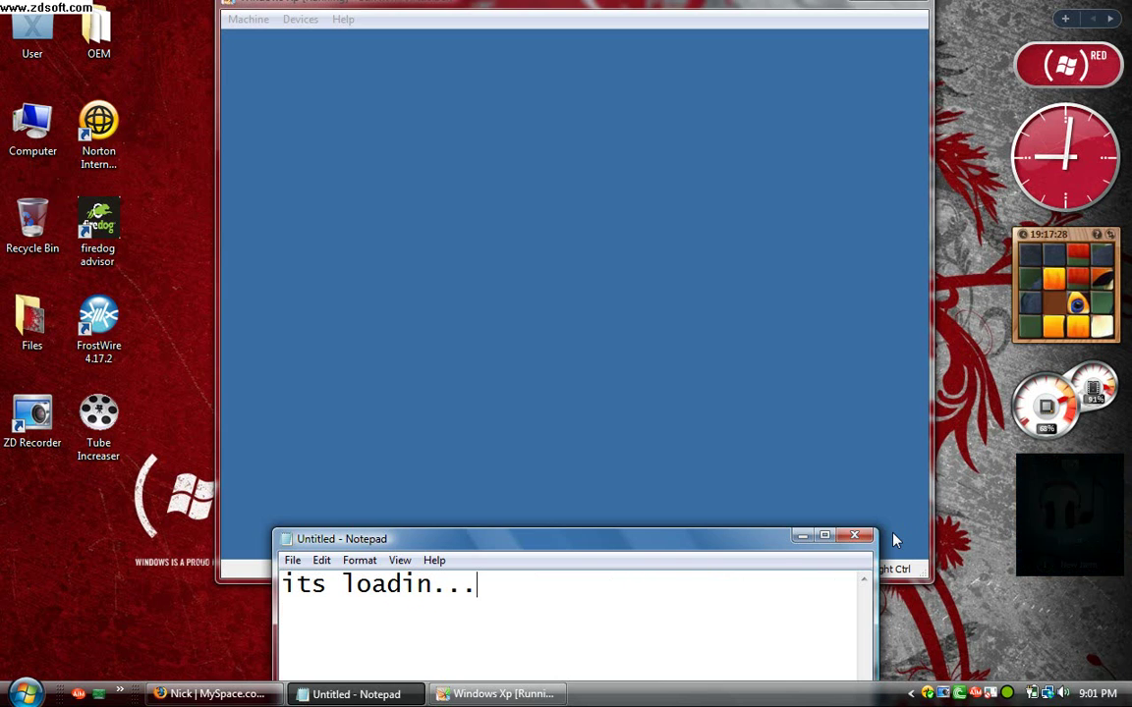
Check the virtual machine window, return to Notepad and replace the note with "almost done..".
click(894, 539)
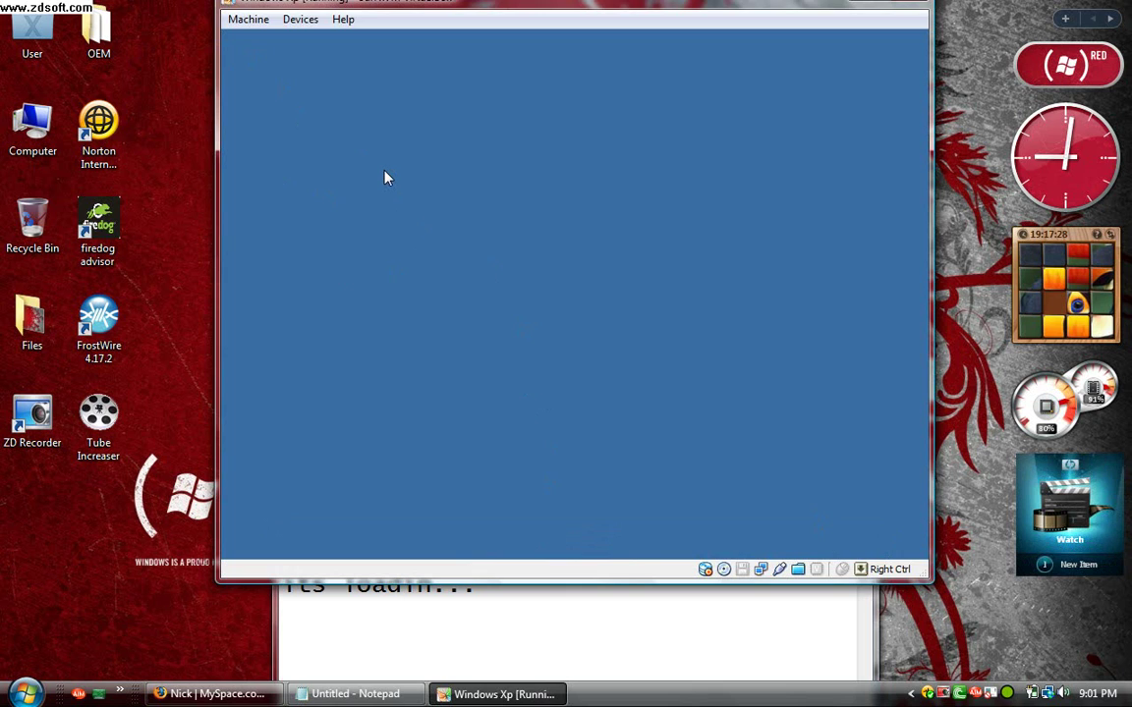
key(alt+Tab)
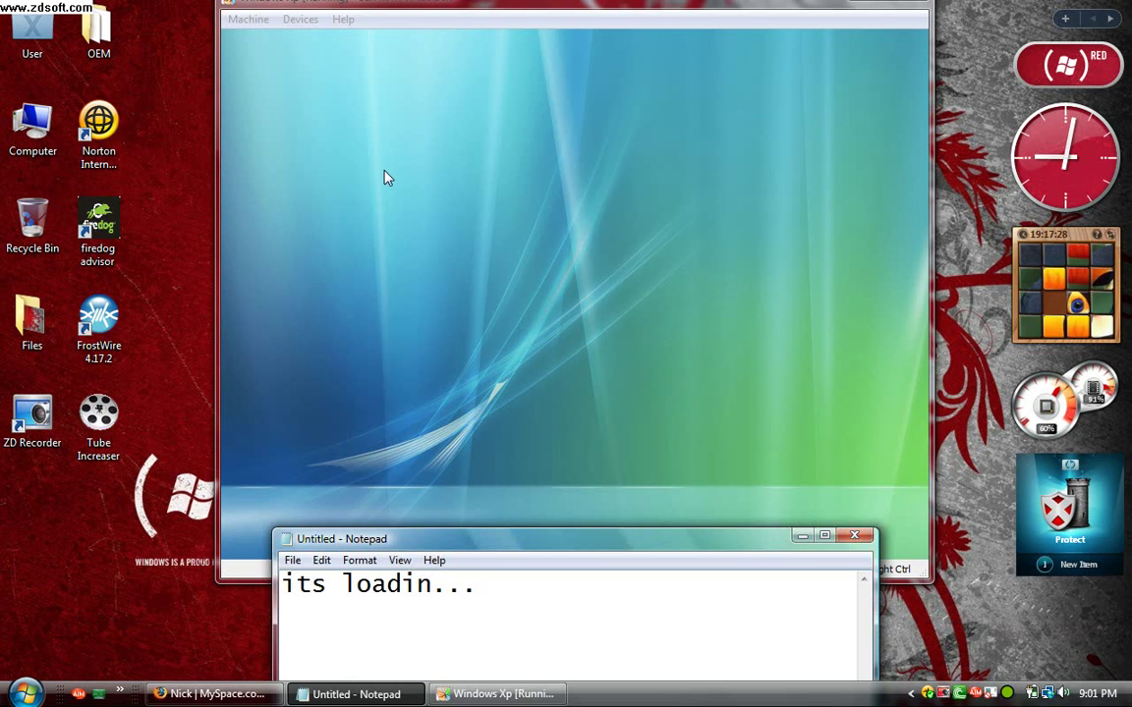
key(shift+Left)
key(shift+Left)
key(shift+Left)
key(shift+Left)
key(shift+Left)
key(shift+Left)
key(shift+Left)
key(shift+Left)
key(shift+Left)
key(shift+Left)
key(shift+Left)
key(shift+Left)
key(shift+Left)
text(almost)
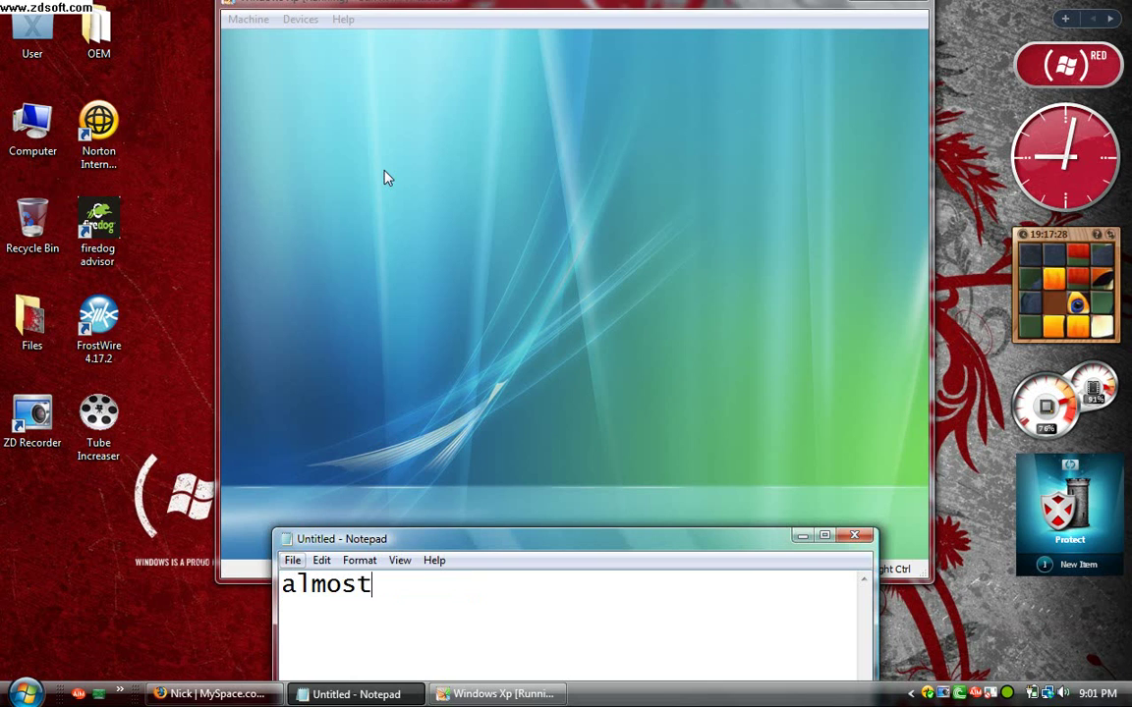
text( done..)
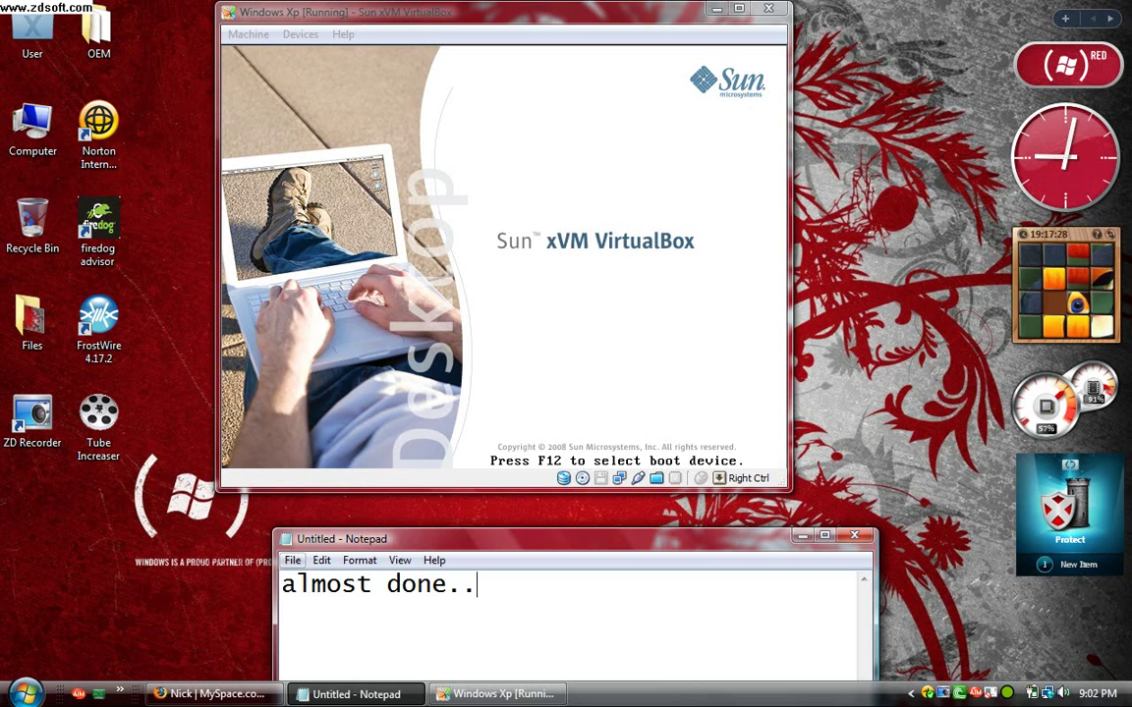
Clear the Notepad text and write "rebootin...." as the new note.
text(]]]]]])
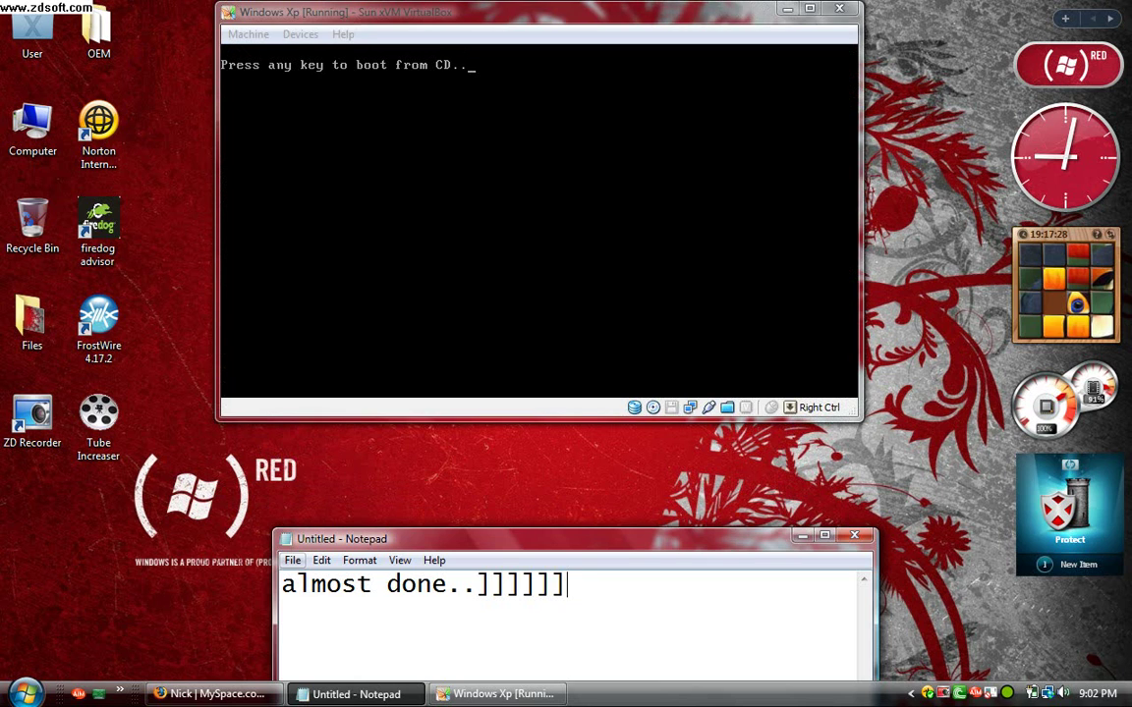
key(BackSpace)
key(BackSpace)
key(BackSpace)
key(BackSpace)
key(BackSpace)
key(BackSpace)
key(BackSpace)
key(BackSpace)
key(BackSpace)
key(BackSpace)
key(BackSpace)
key(BackSpace)
key(BackSpace)
key(BackSpace)
key(BackSpace)
key(BackSpace)
key(BackSpace)
key(BackSpace)
key(BackSpace)
text(rebootin)
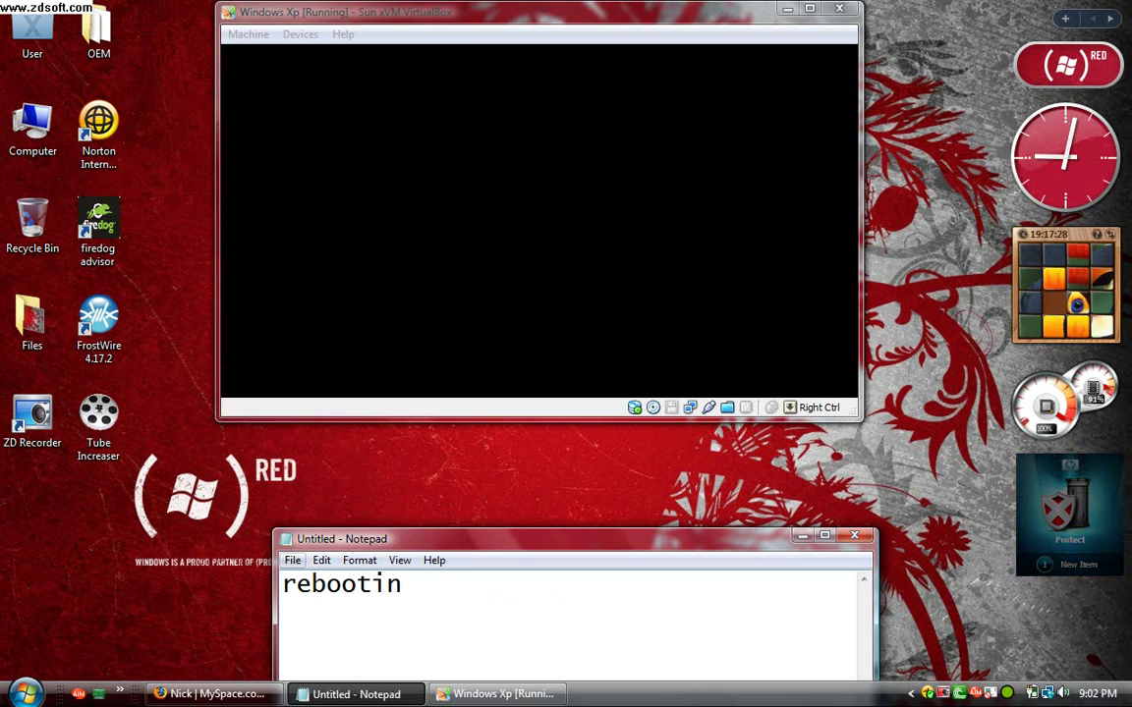
text(....)
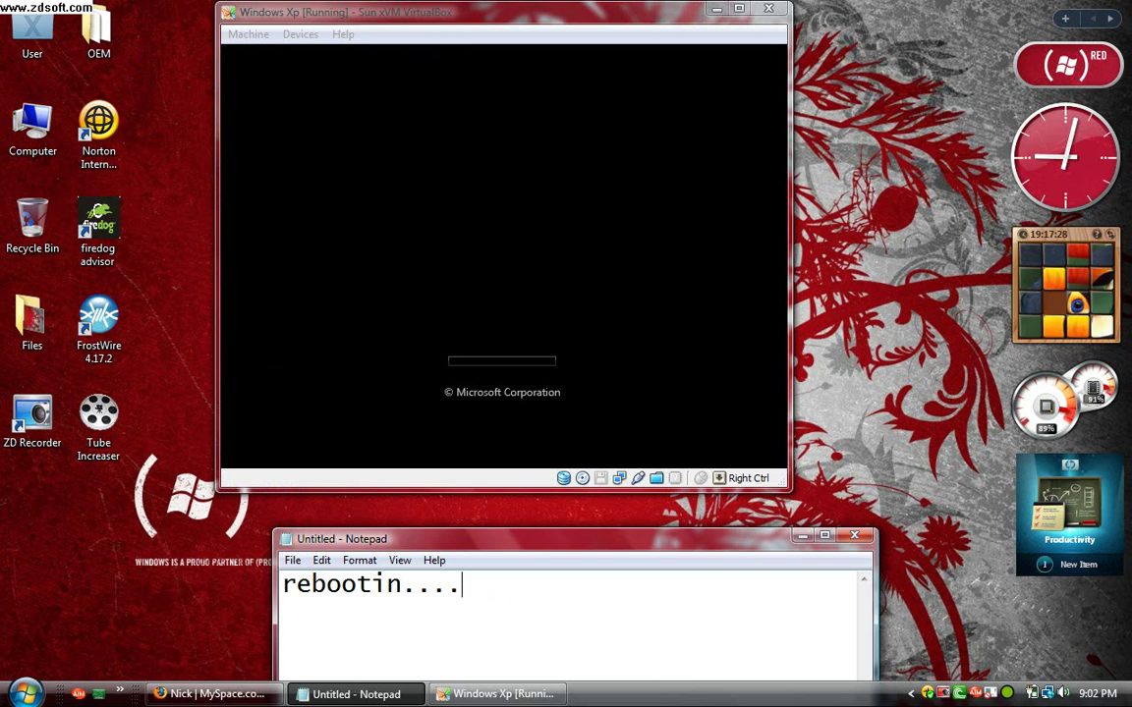
right_click(943, 693)
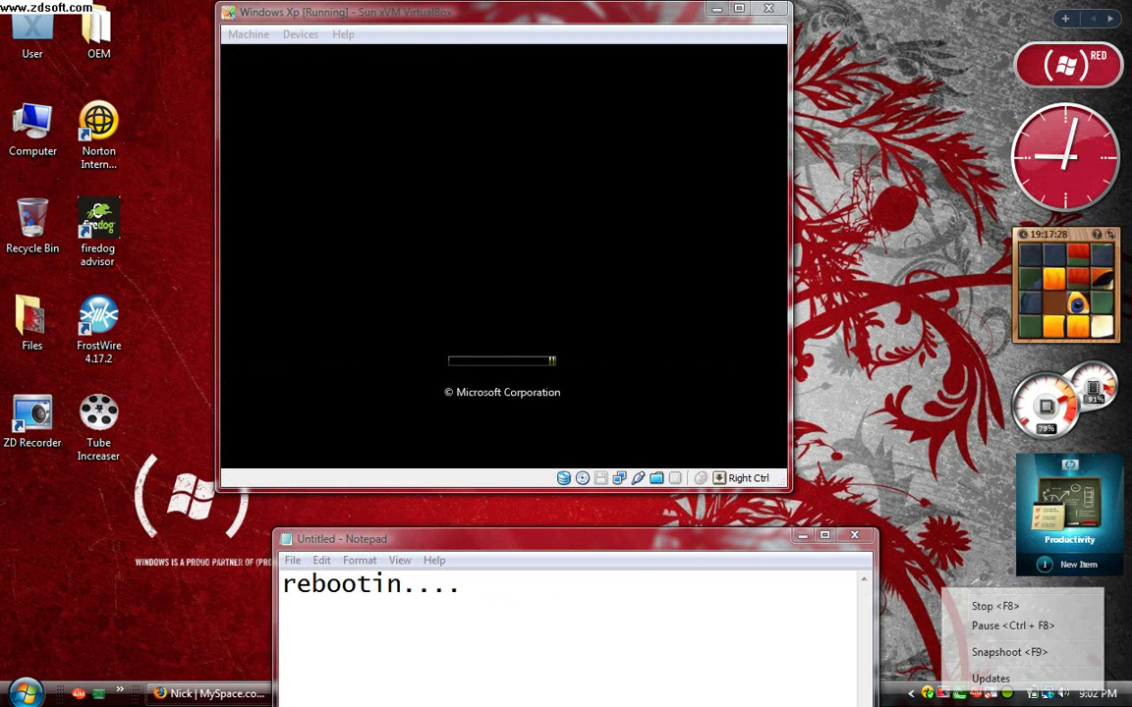
click(577, 316)
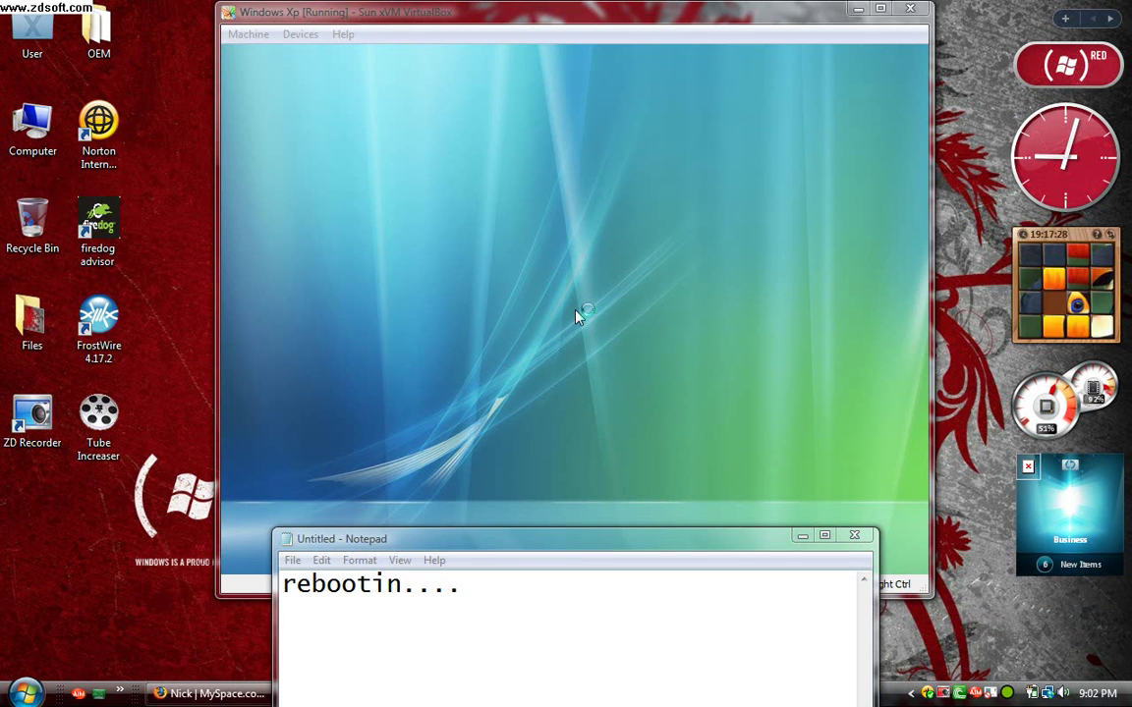
Return to Notepad and replace the reboot note with "almost done.....".
key(alt+Tab)
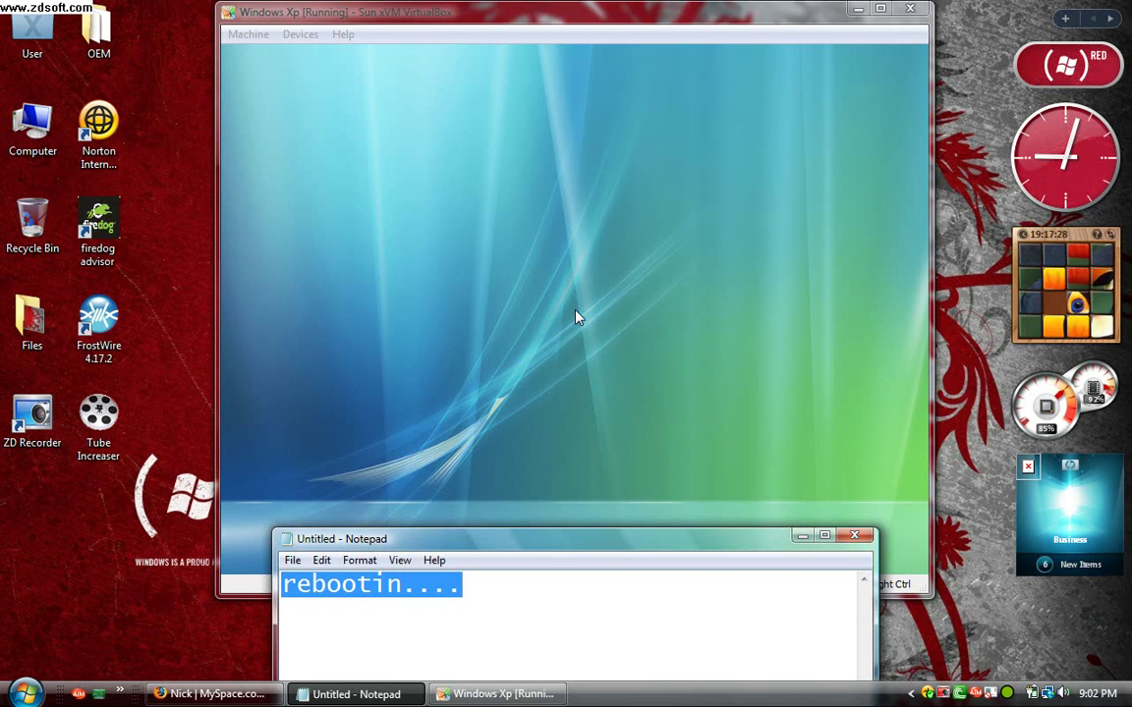
key(End)
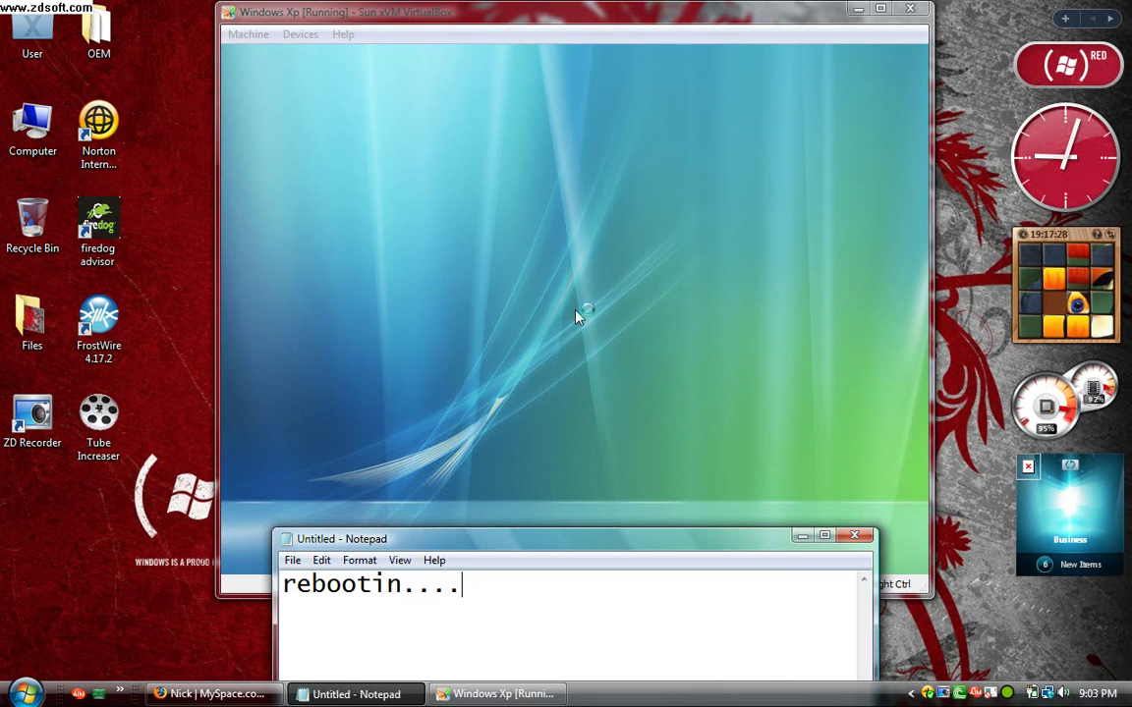
key(BackSpace)
key(BackSpace)
key(BackSpace)
key(BackSpace)
key(BackSpace)
key(BackSpace)
key(BackSpace)
key(BackSpace)
key(BackSpace)
key(BackSpace)
key(BackSpace)
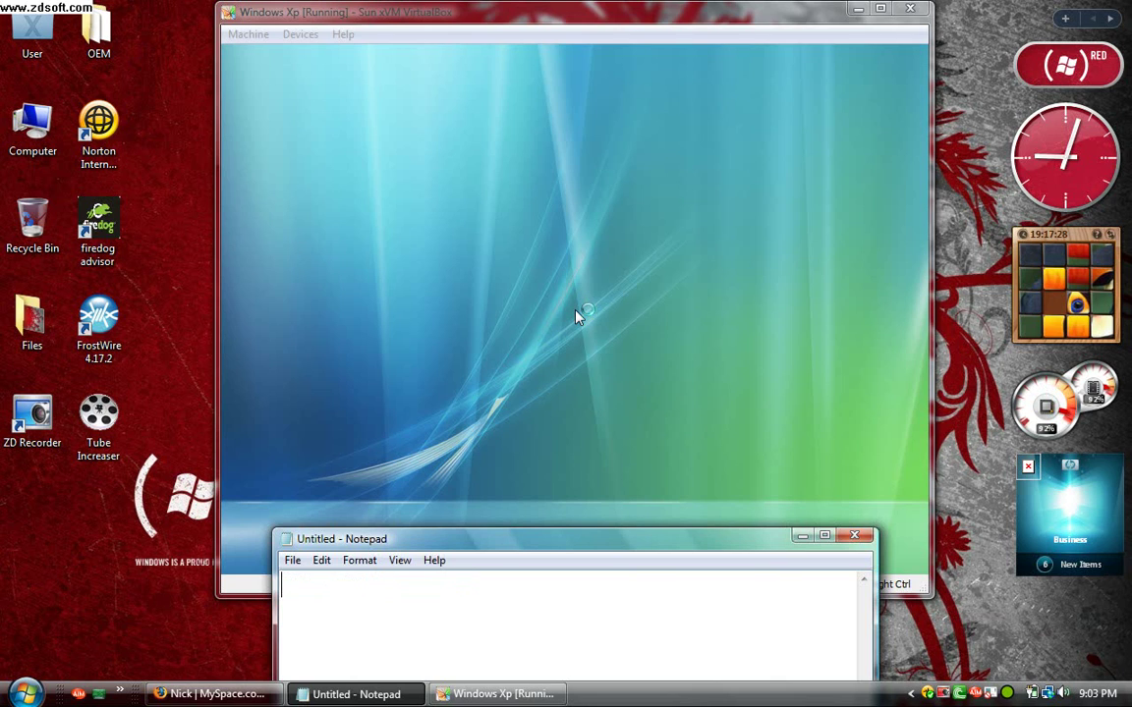
text(almos)
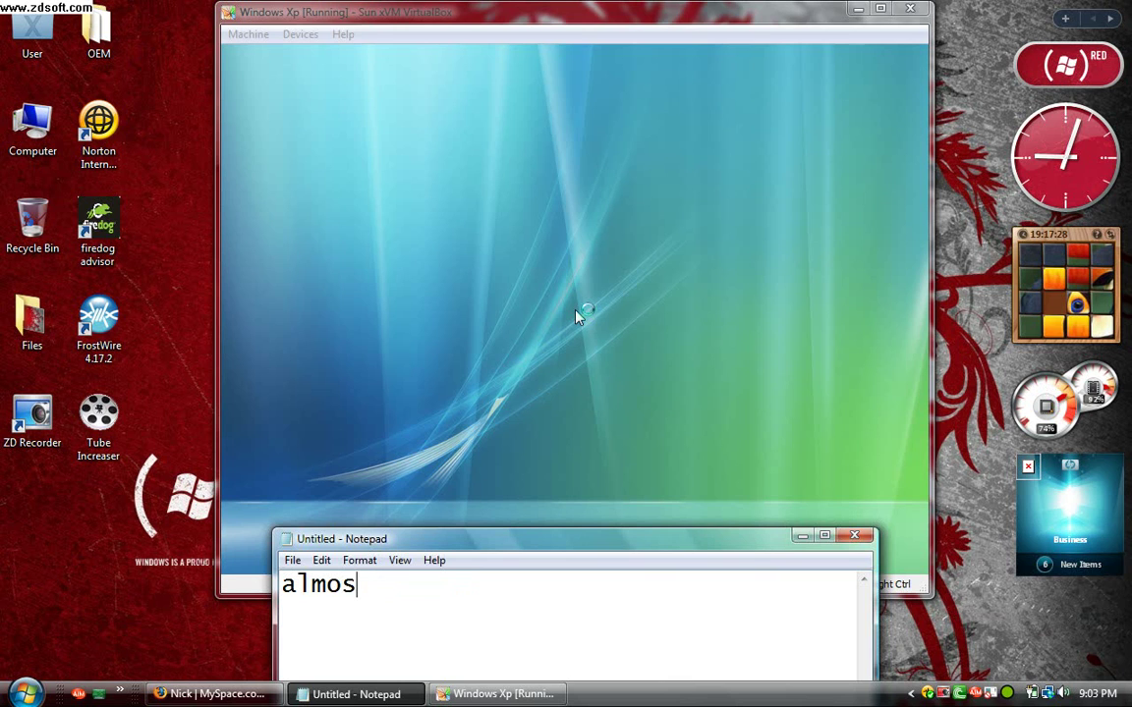
text(t done)
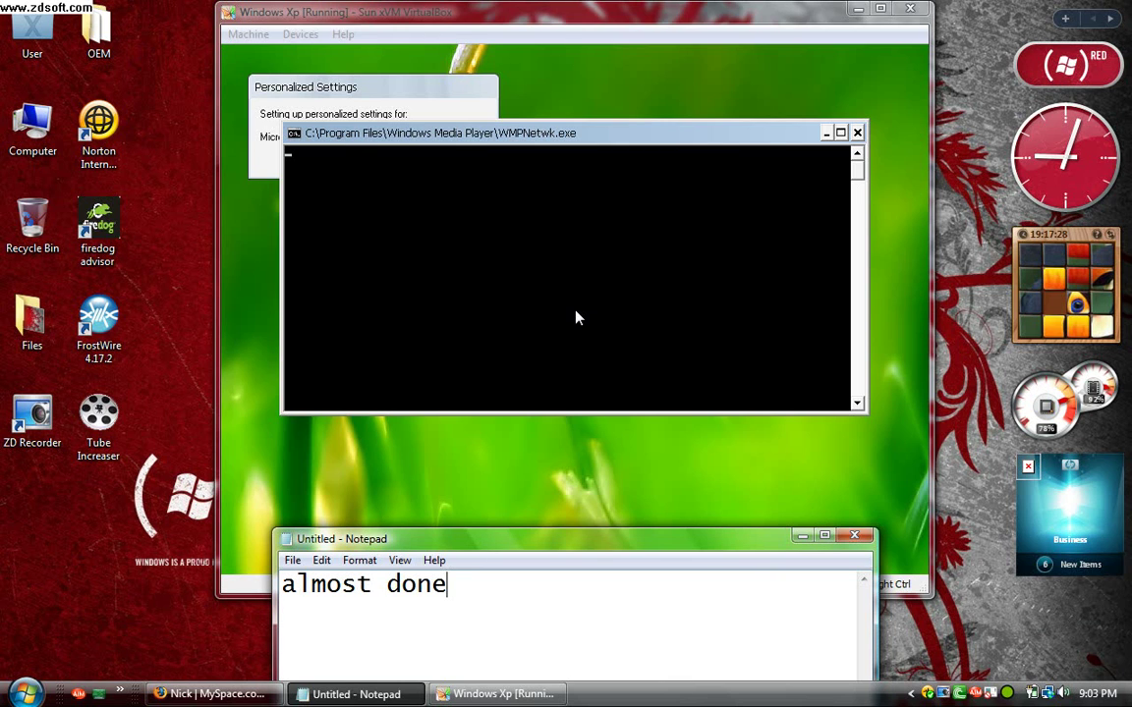
text(.)
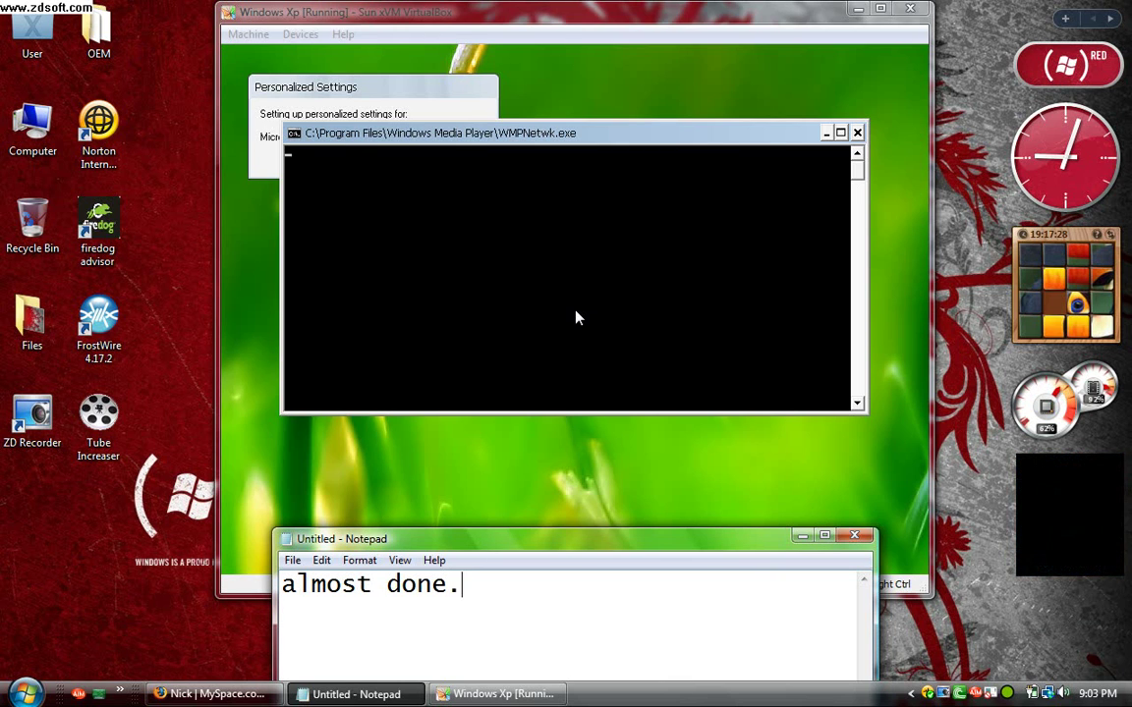
text(....)
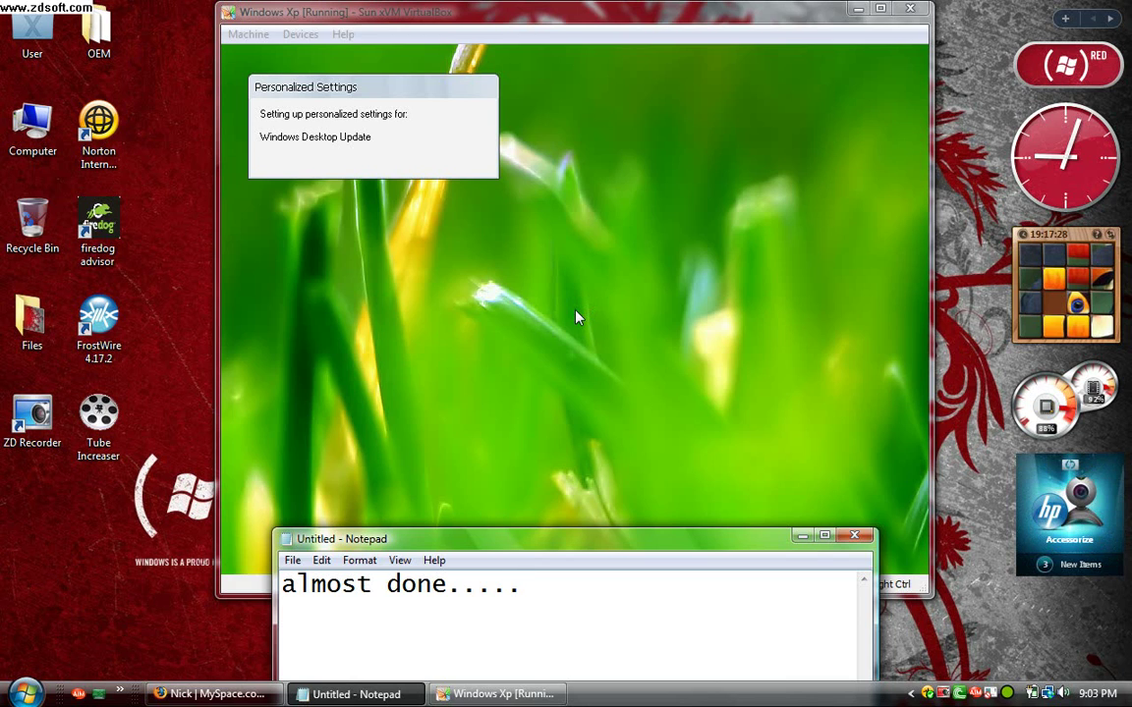
Erase the "almost done....." note in Notepad and write "installing oer" in its place.
key(BackSpace)
key(BackSpace)
key(BackSpace)
key(BackSpace)
key(BackSpace)
key(BackSpace)
key(BackSpace)
key(BackSpace)
key(BackSpace)
key(BackSpace)
key(BackSpace)
key(BackSpace)
key(BackSpace)
key(BackSpace)
key(BackSpace)
text(installing oer)
Clear the Notepad text and write "finally its complete....." as the new note.
key(BackSpace)
key(BackSpace)
key(BackSpace)
key(BackSpace)
key(BackSpace)
key(BackSpace)
key(BackSpace)
key(BackSpace)
key(BackSpace)
key(BackSpace)
key(BackSpace)
key(BackSpace)
key(BackSpace)
key(BackSpace)
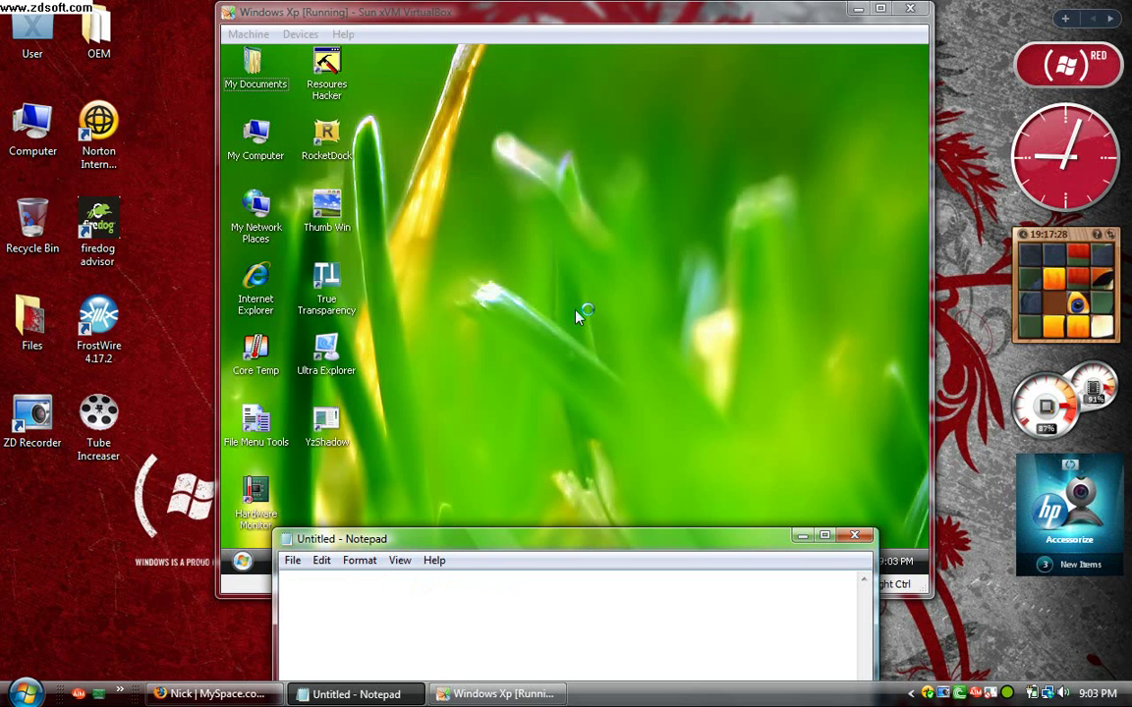
text(fina)
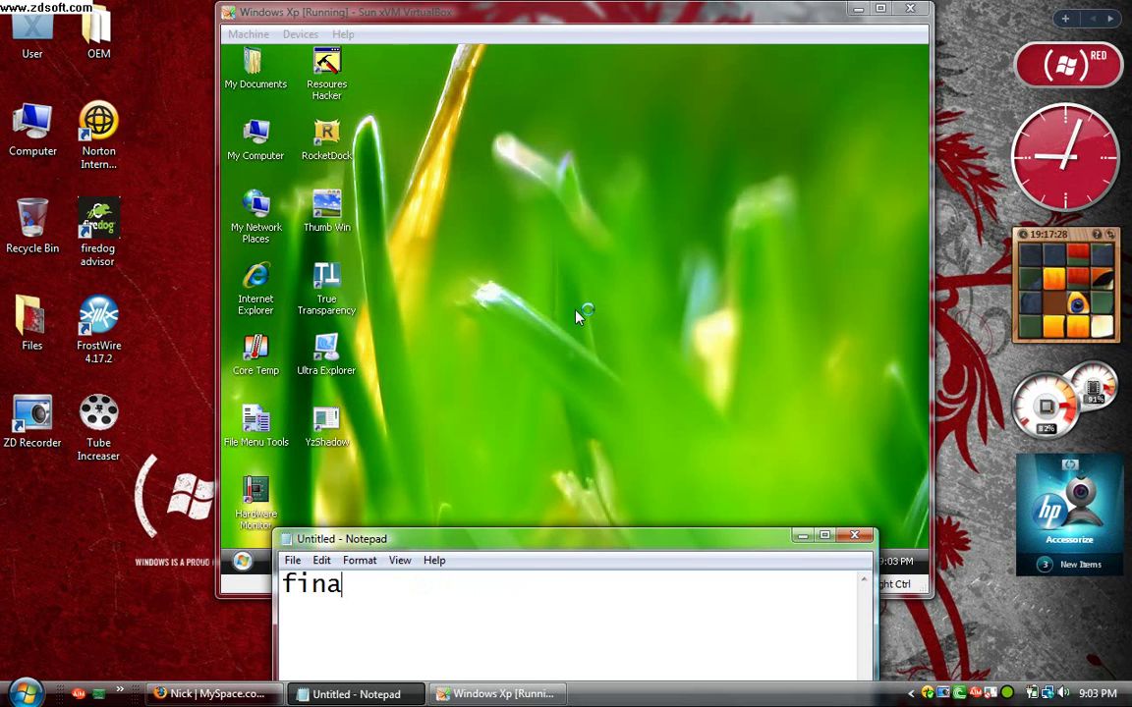
text(lly i)
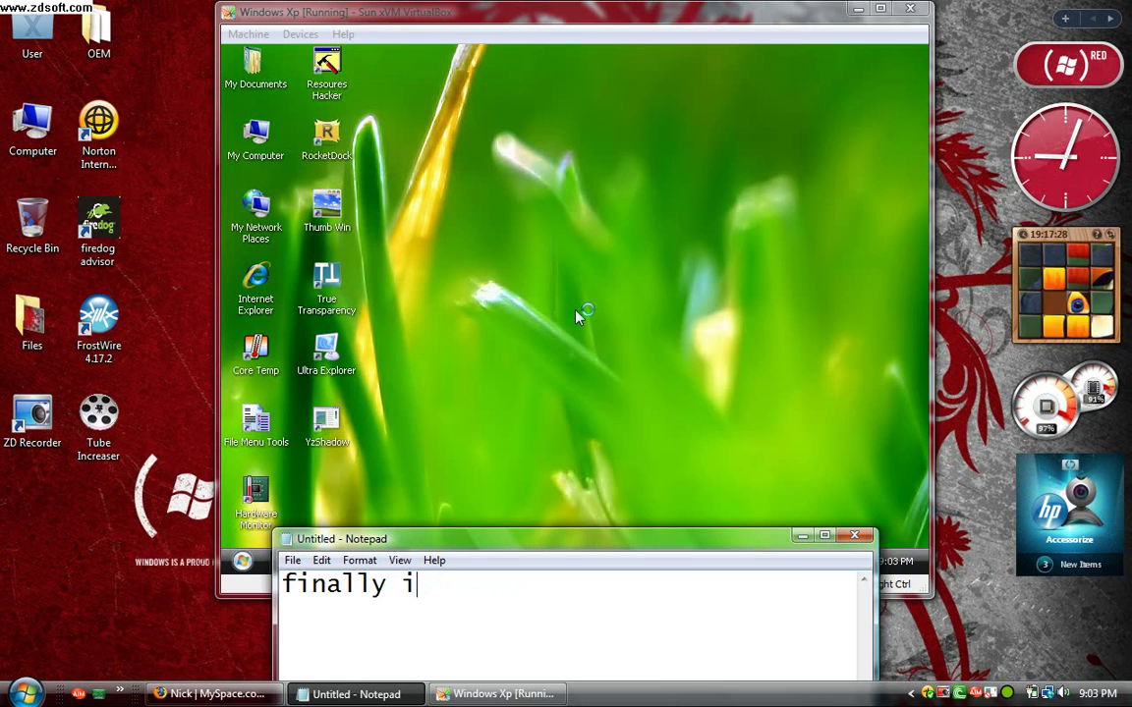
text(ts complete)
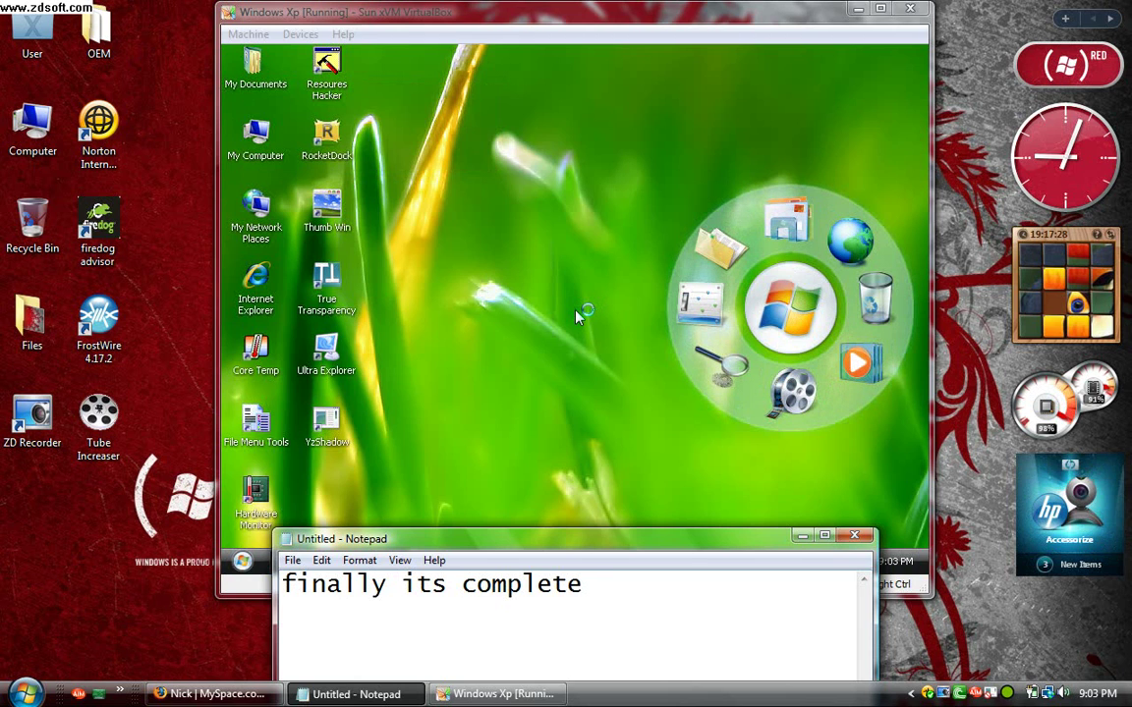
text(.....)
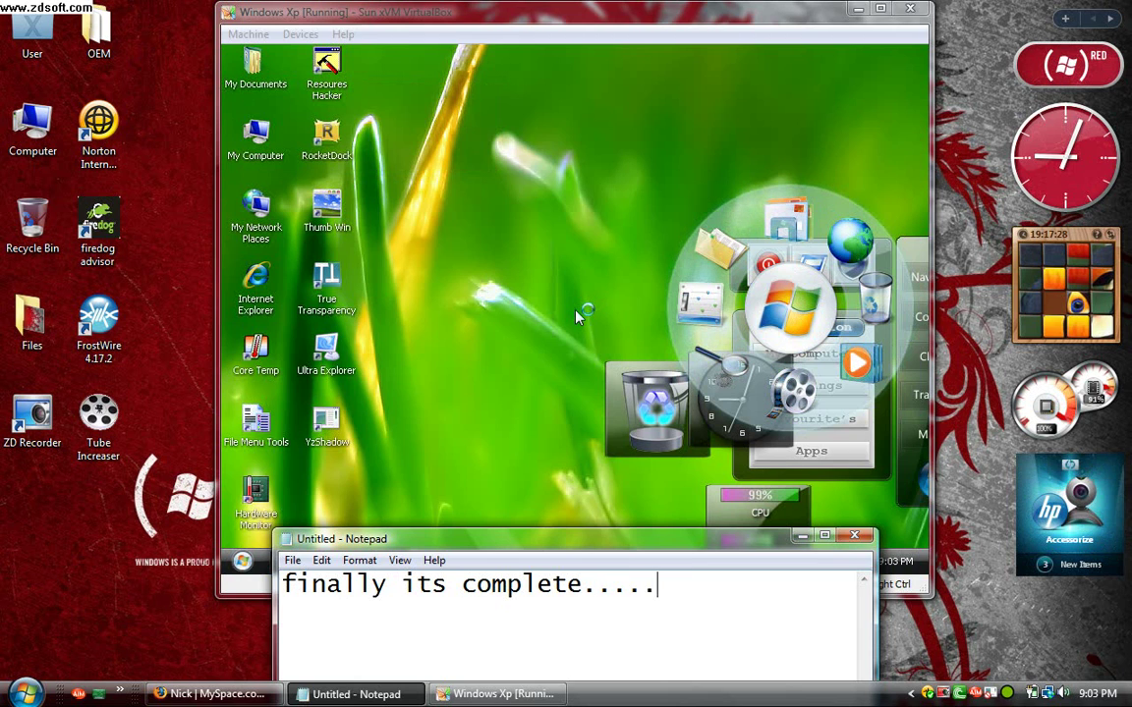
Add "n" to the end of the note, dismiss the VirtualBox color quality message and return to Notepad.
text(nac)
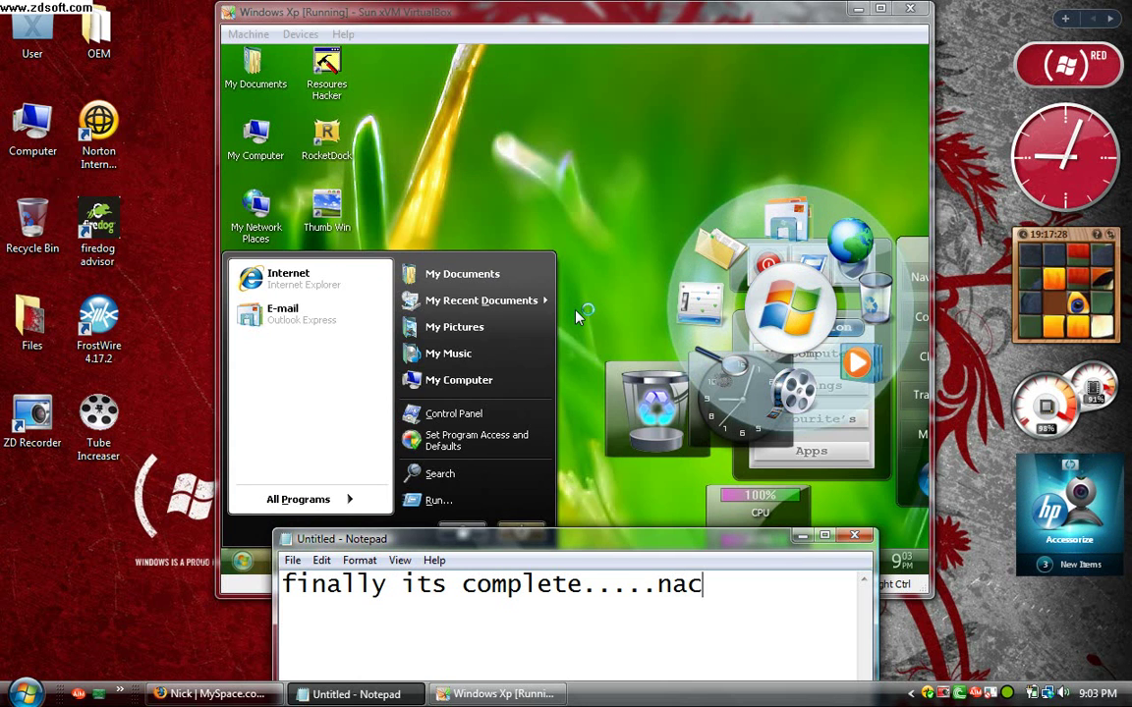
key(BackSpace)
key(BackSpace)
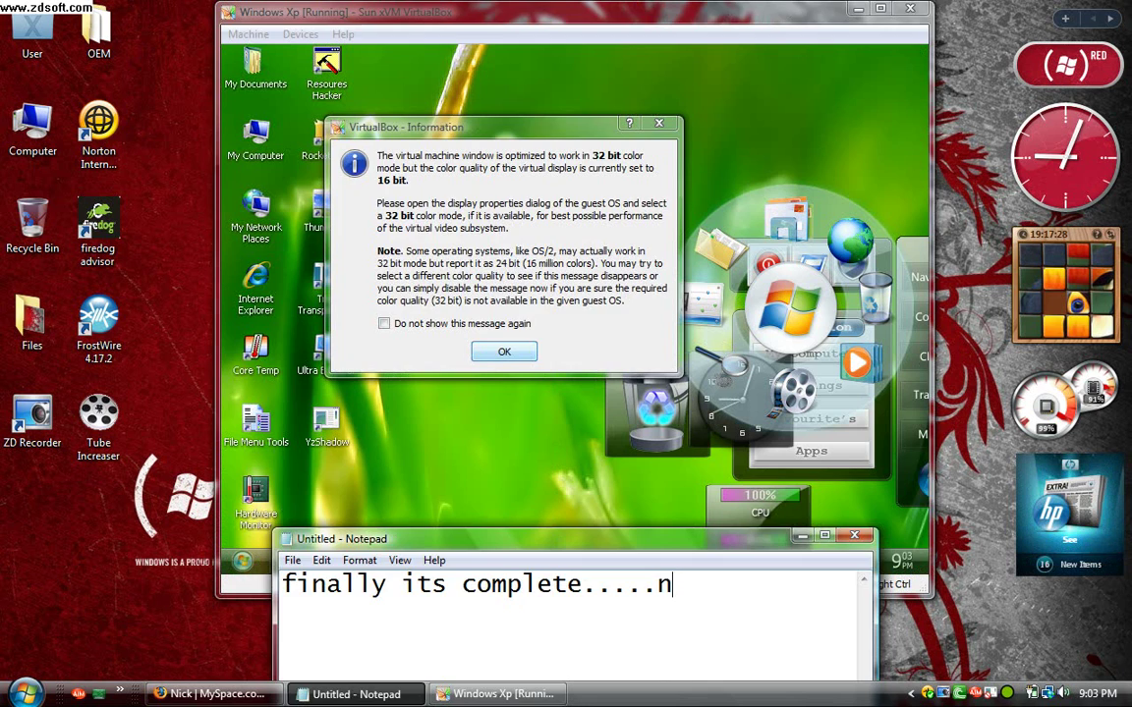
click(504, 352)
key(alt+Tab)
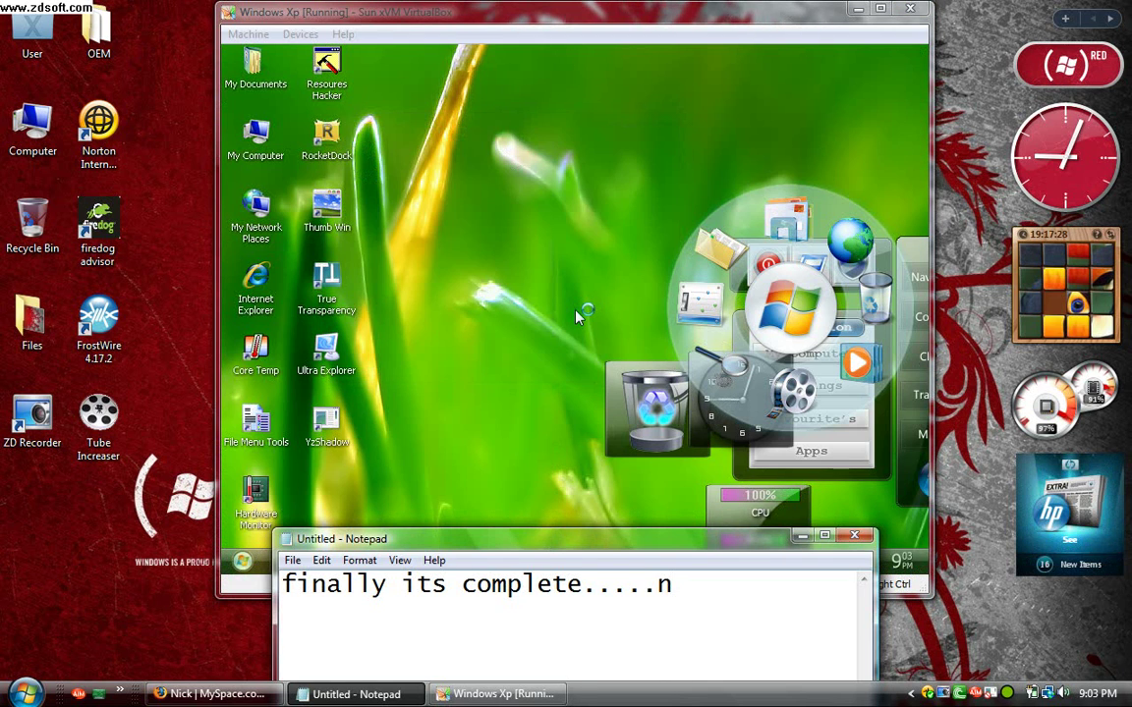
Finish the note with "cpmpn later guys" and close Notepad without saving.
text(cpmp)
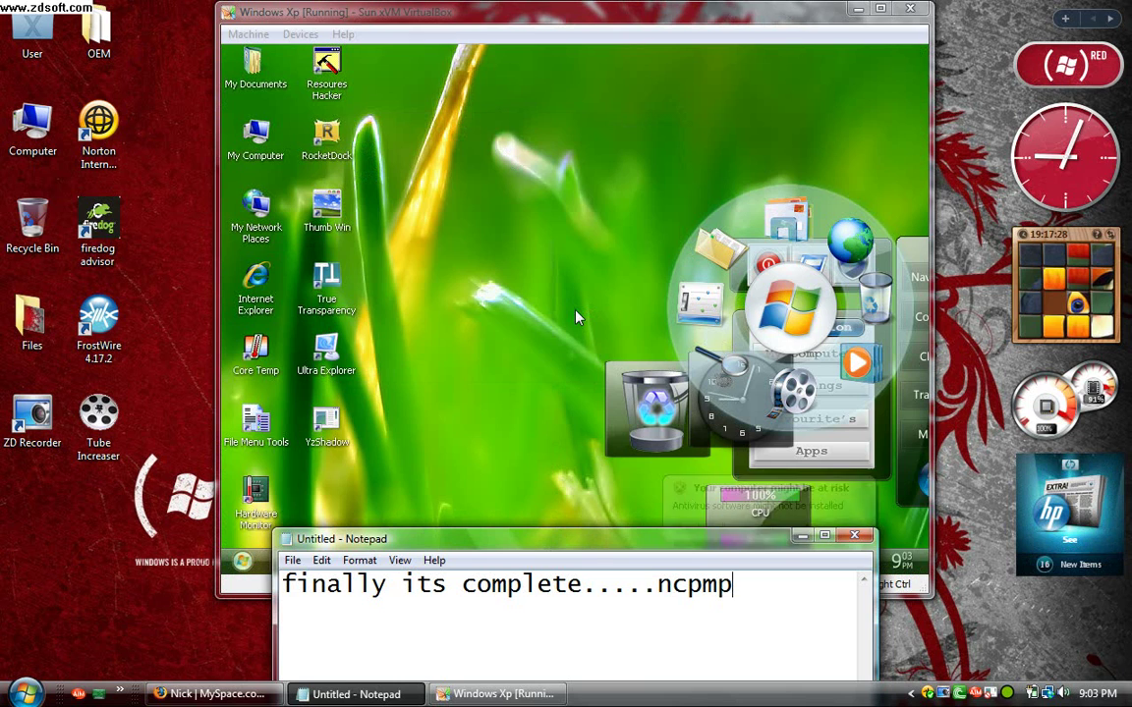
text(n later)
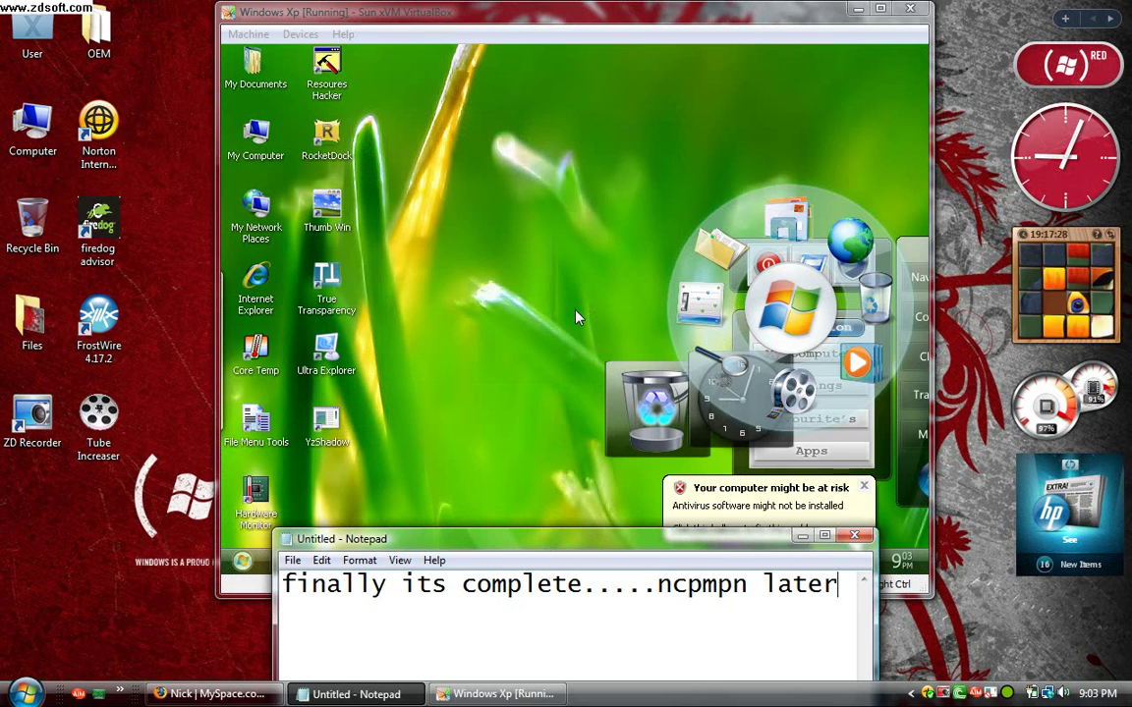
text( guys)
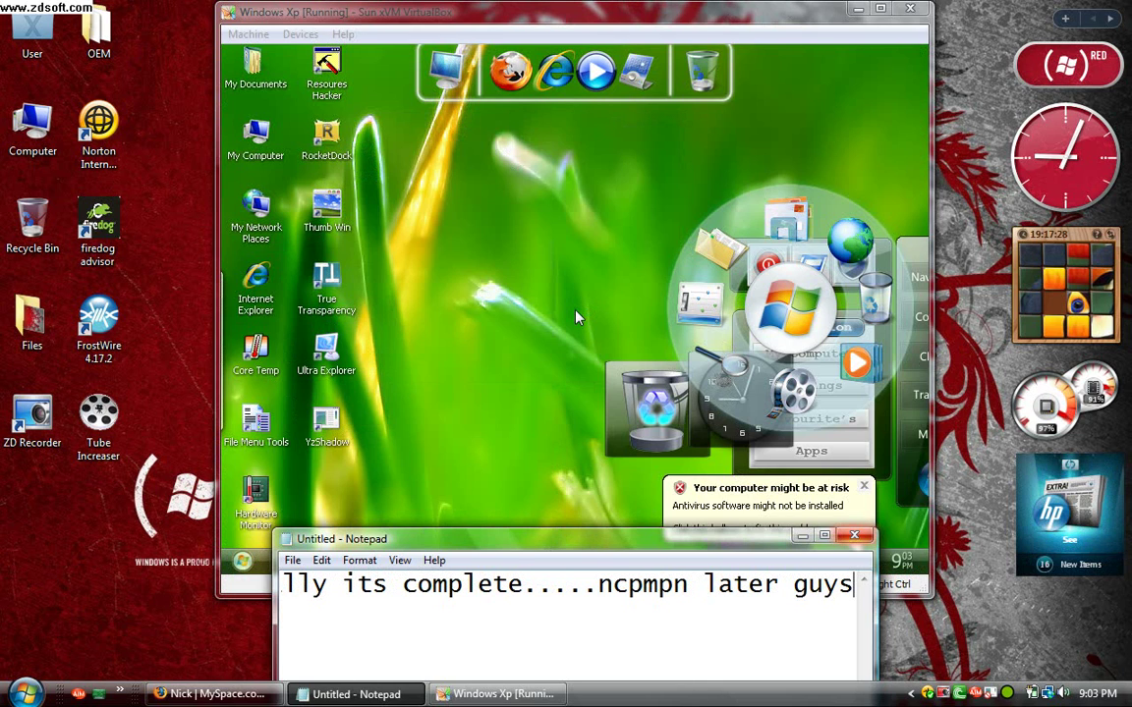
key(alt+F4)
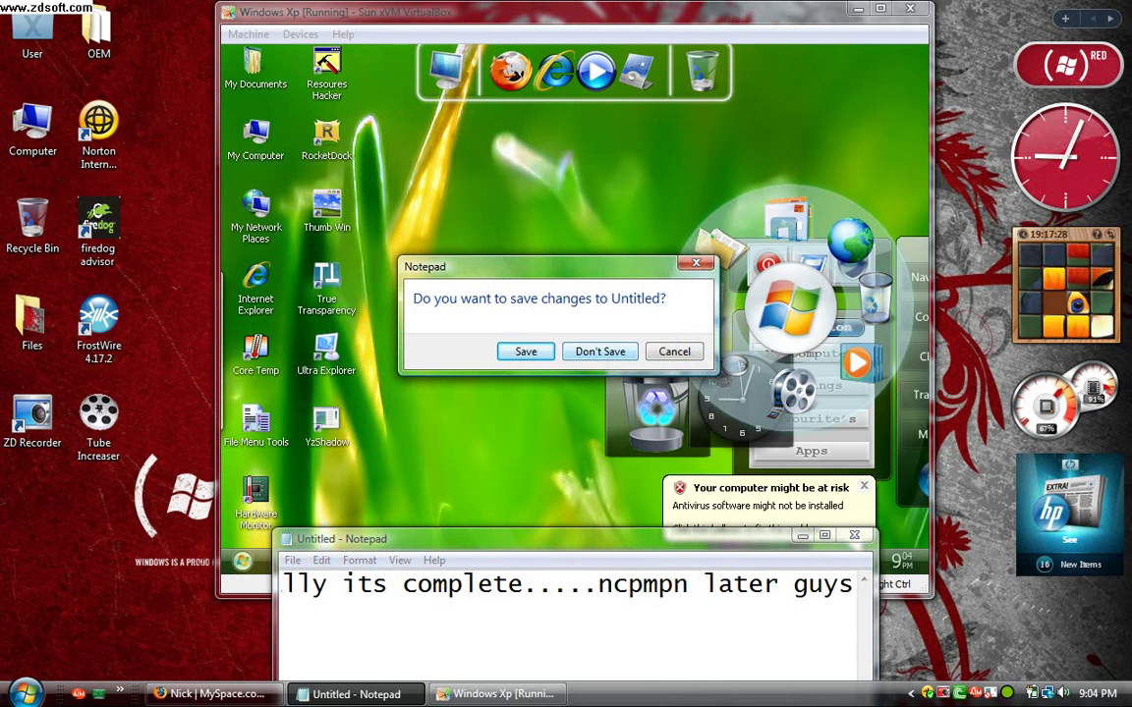
key(alt+n)
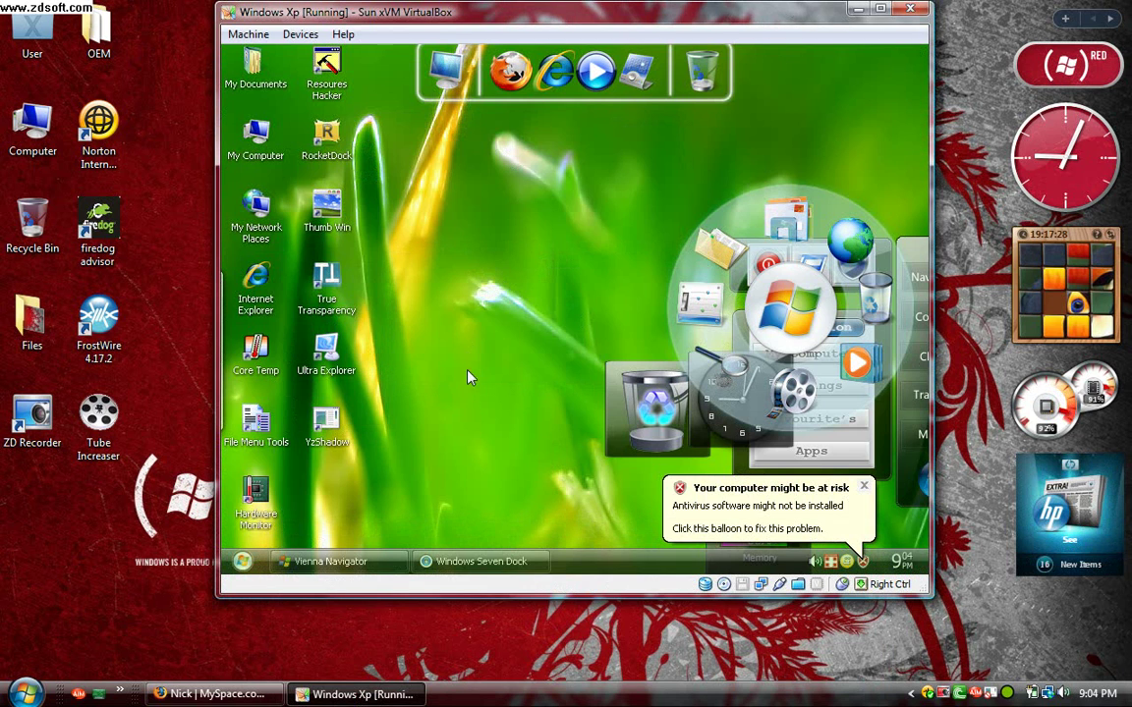